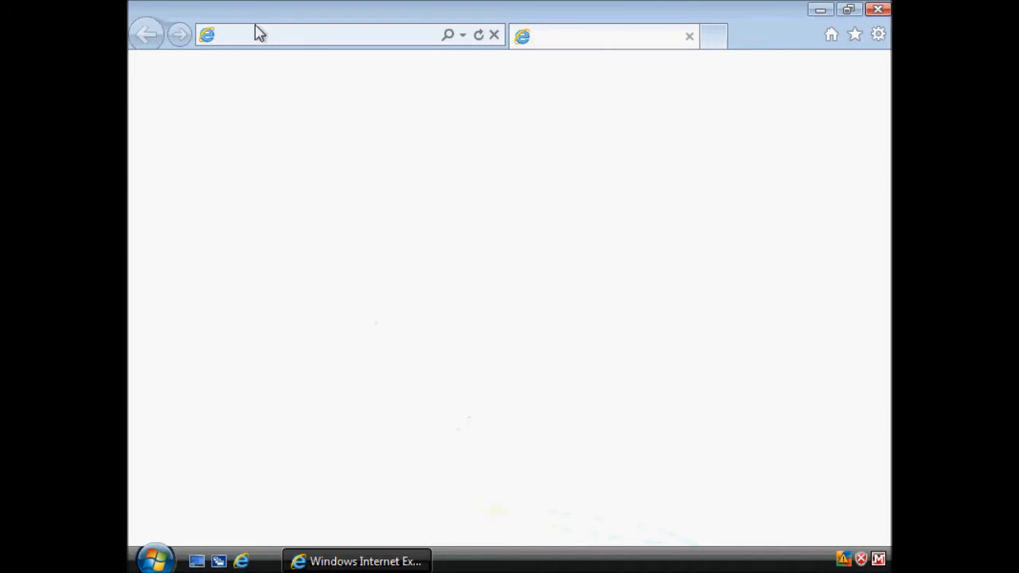
left_click(312, 35)
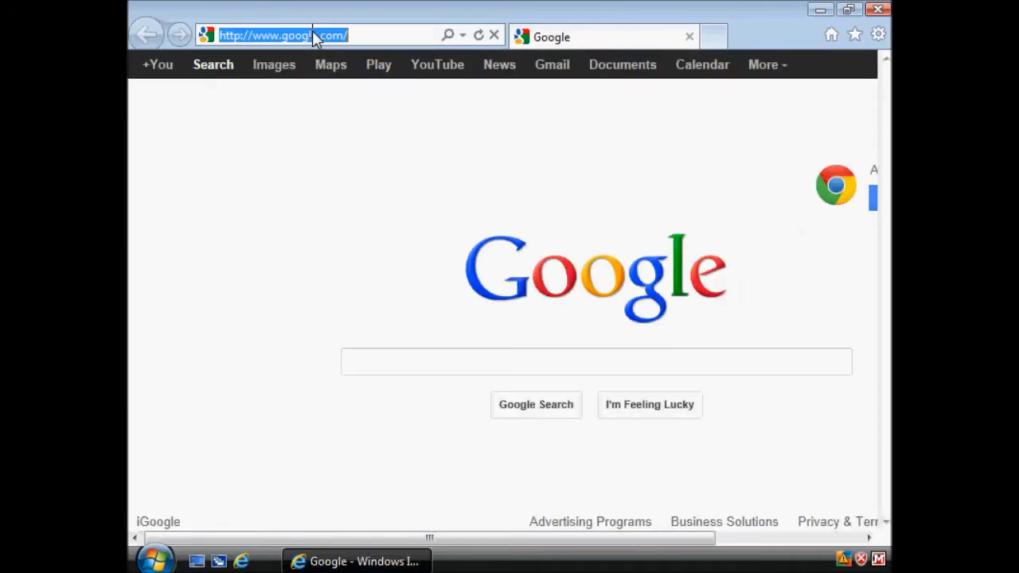
type("www")
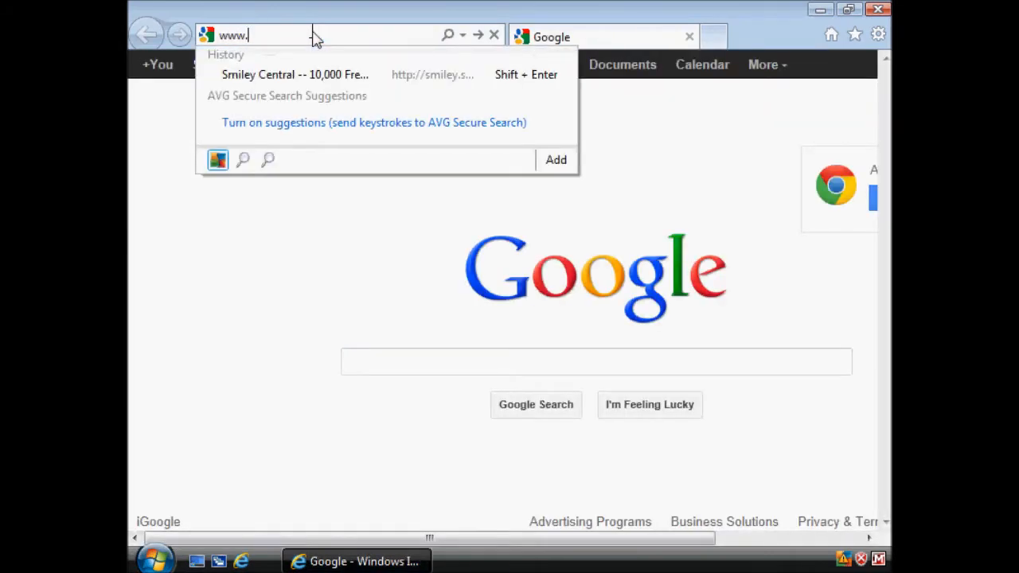
type(".m")
key("Return")
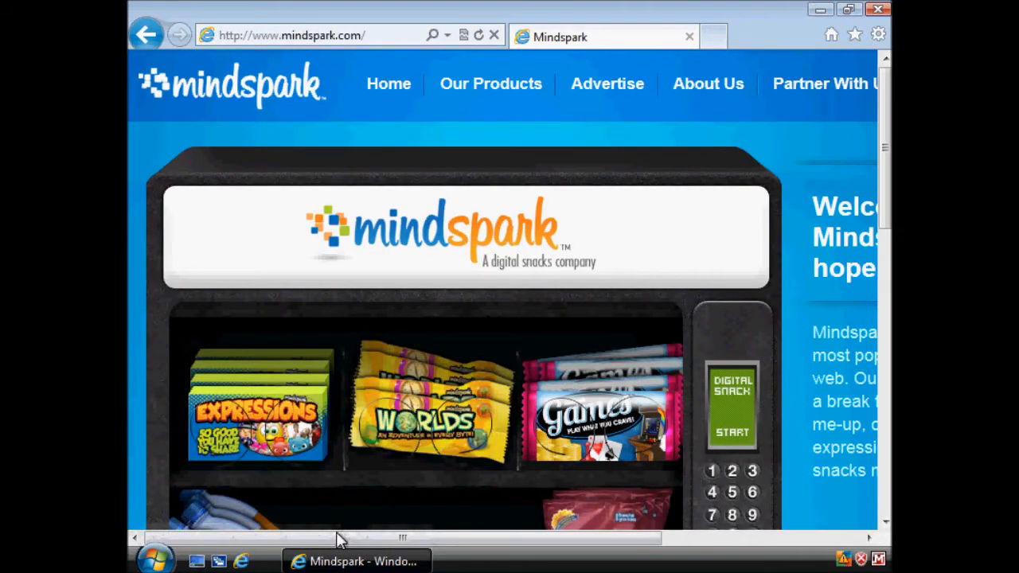
Step: Open the Smiley Central page from the Our Products list on the Mindspark site
left_click_drag(336, 539, 479, 538)
scroll(585, 398, "down", 5)
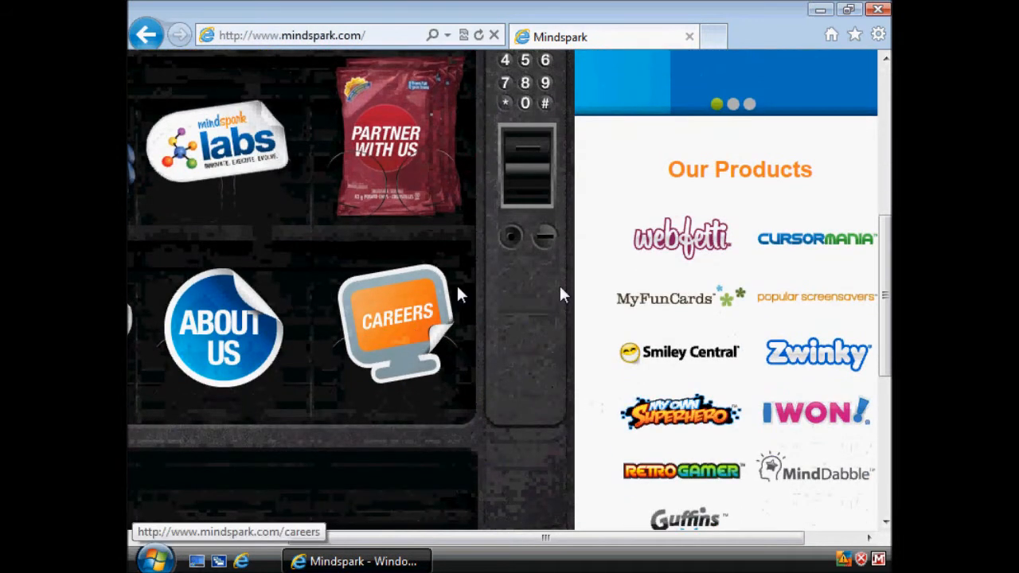
left_click(694, 363)
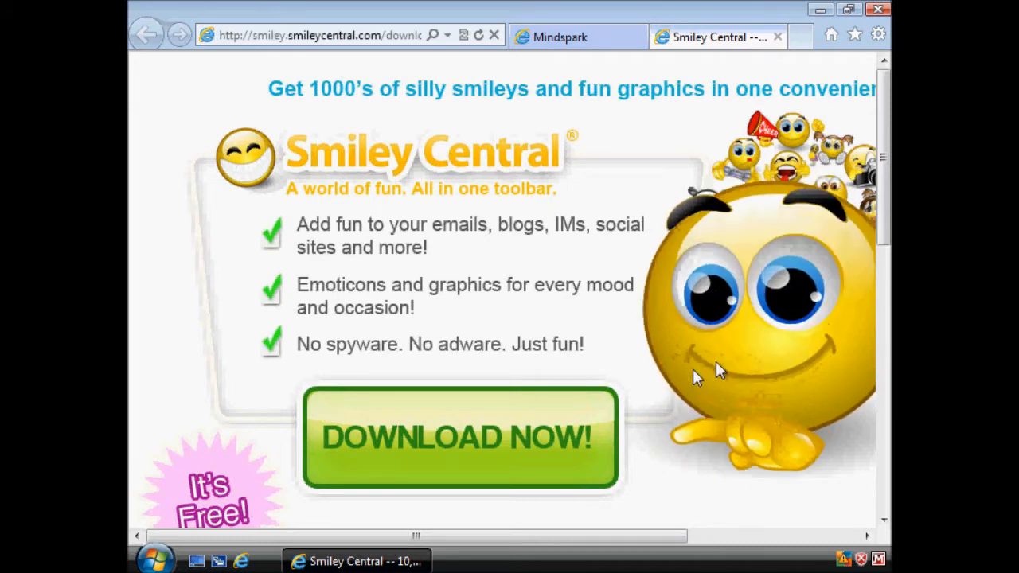
Step: Try to download SmileyCentral.exe from the Smiley Central page and run it directly
left_click(476, 451)
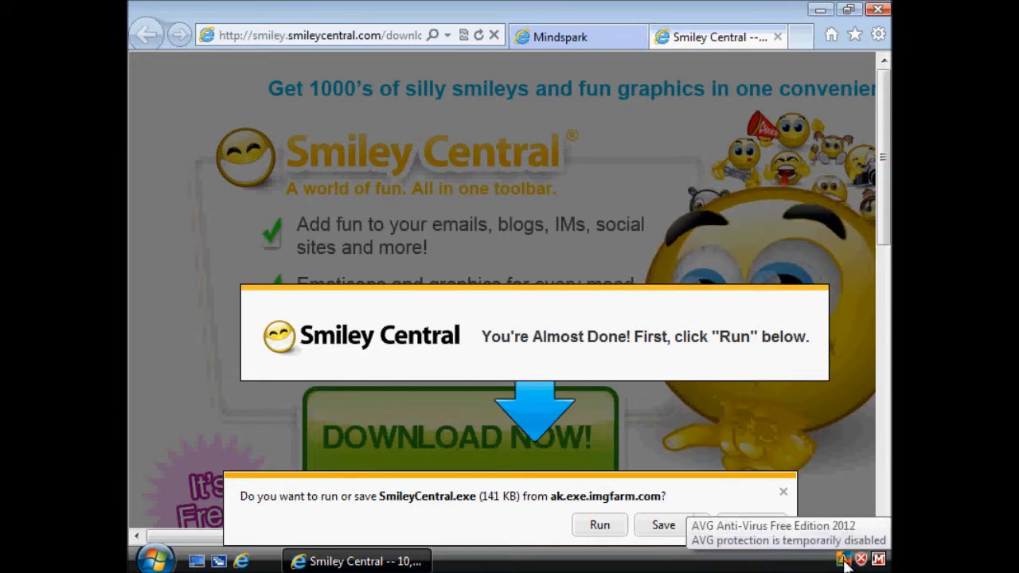
left_click(599, 526)
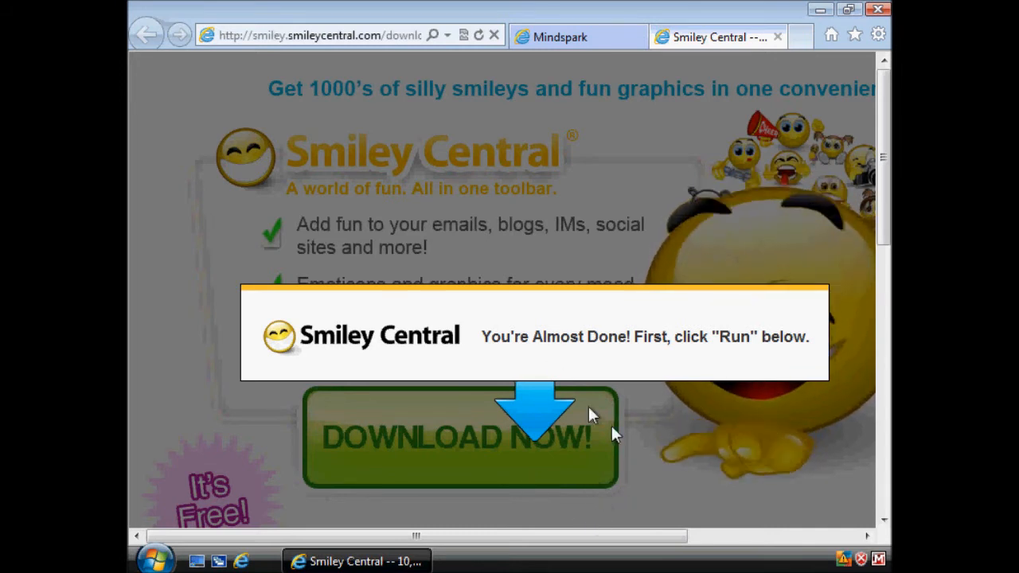
left_click(354, 561)
left_click(355, 561)
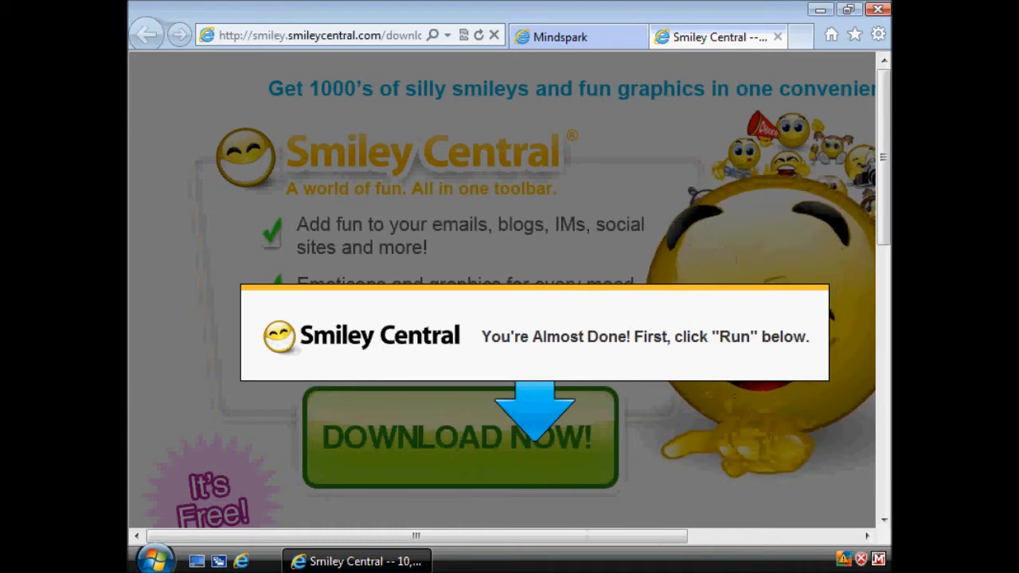
Step: Try to turn on User Account Control under Other security settings in Windows Security Center, and close the window
double_click(861, 557)
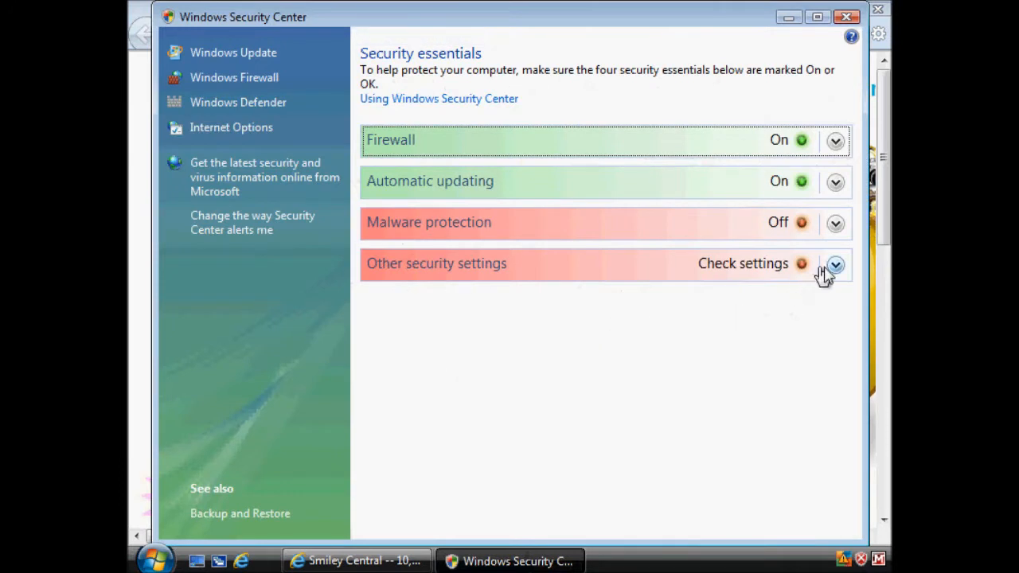
left_click(832, 269)
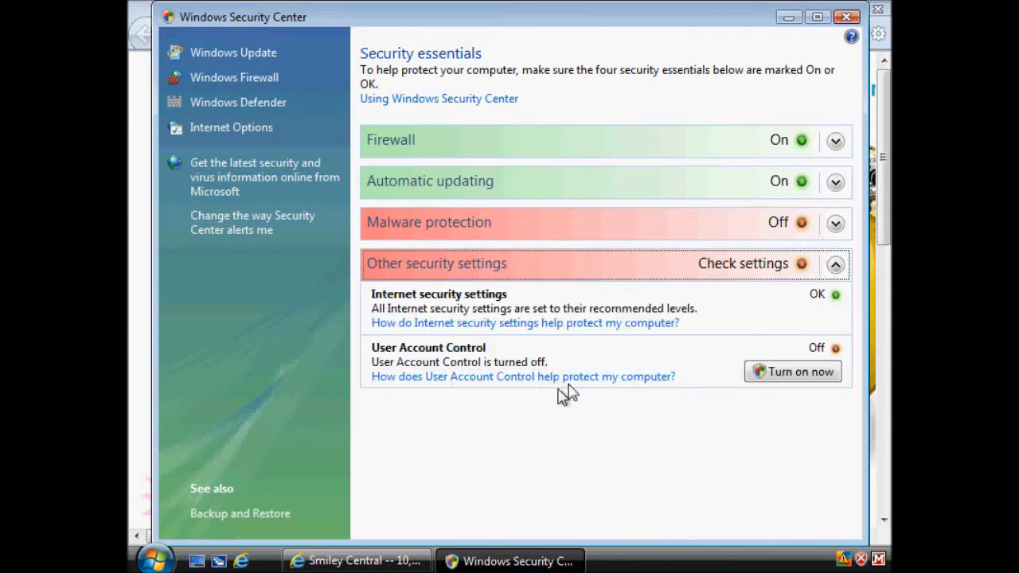
left_click(774, 380)
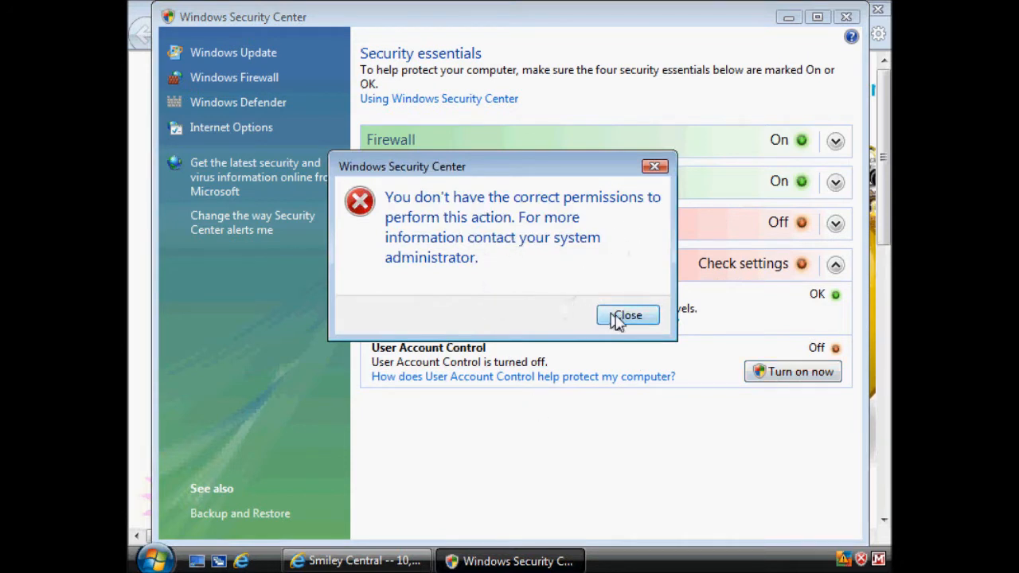
left_click(628, 316)
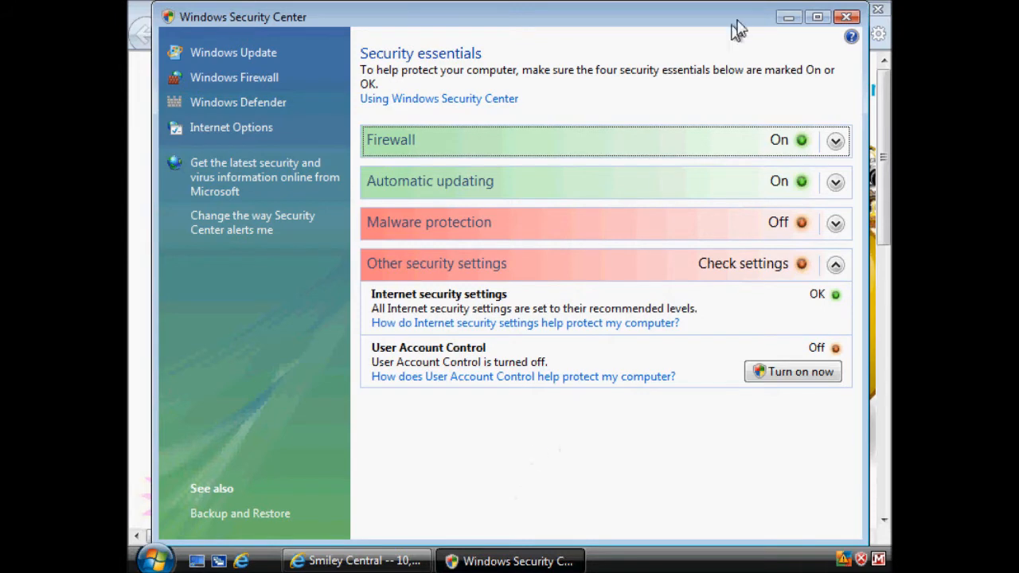
left_click(846, 18)
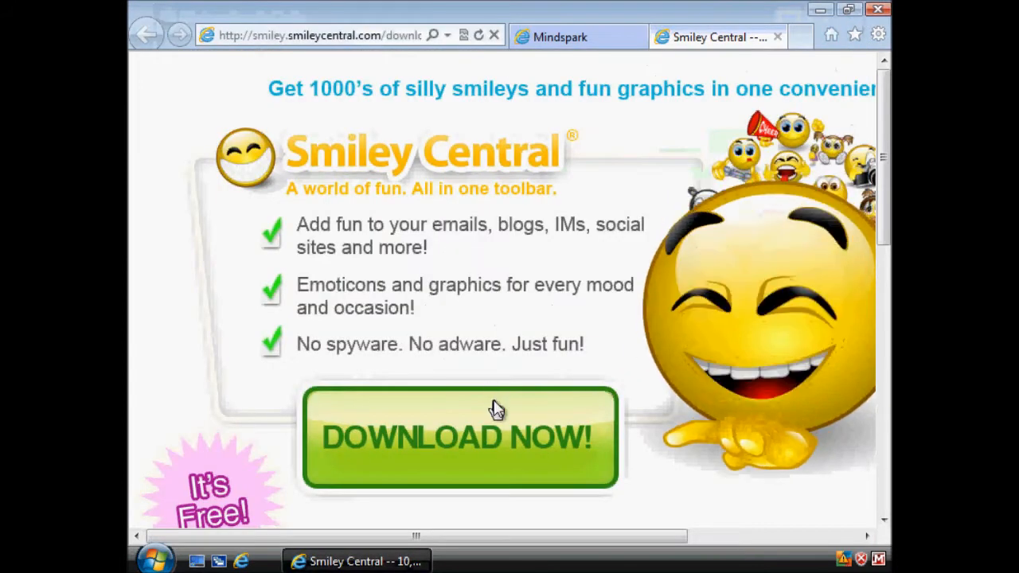
Step: Request the Smiley Central download again and try to run SmileyCentral.exe
left_click(543, 452)
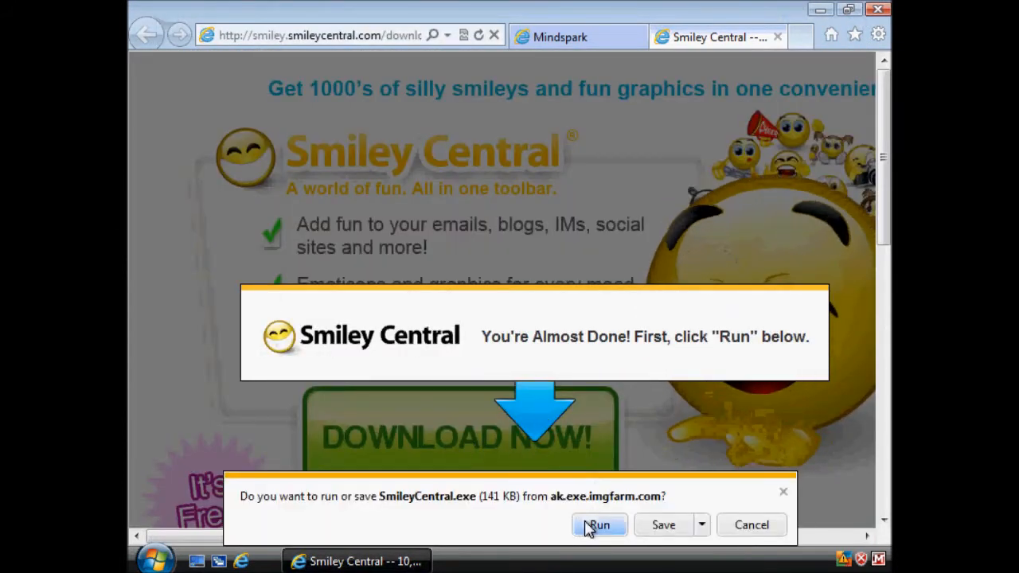
left_click(593, 525)
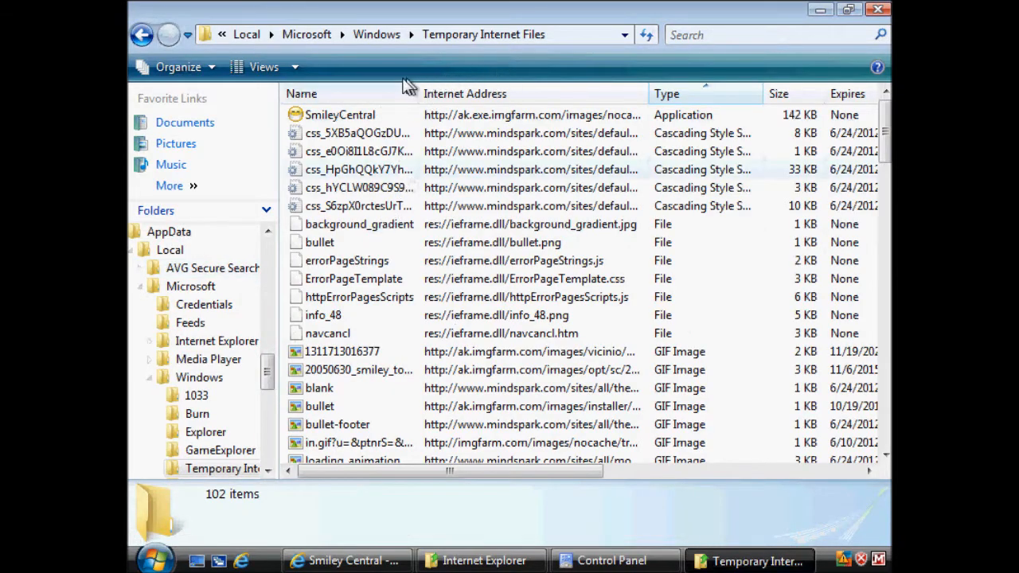
Step: Try to launch the SmileyCentral application from the Temporary Internet Files folder, accepting the security warning
left_click(355, 117)
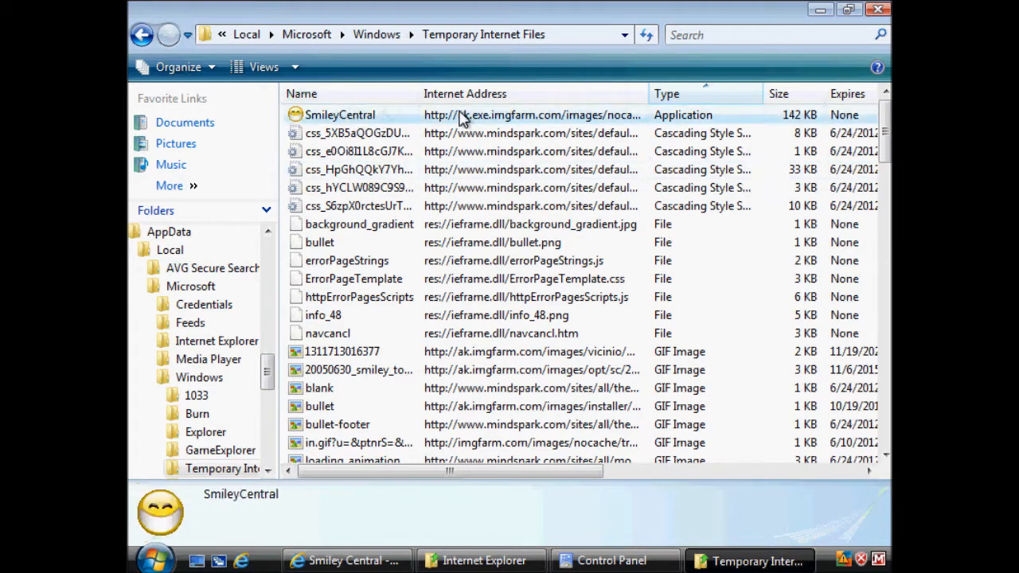
left_click(582, 44)
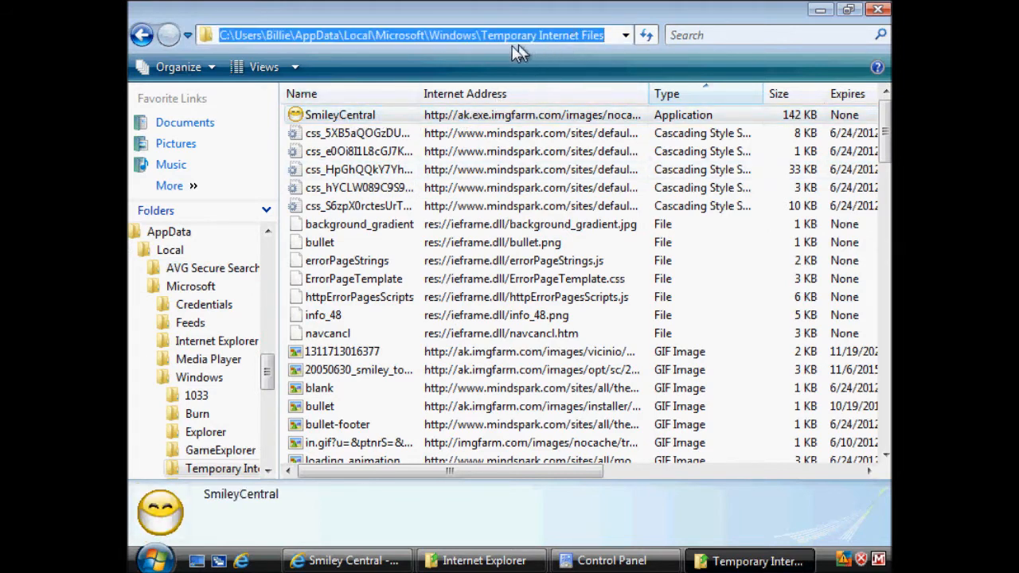
left_click(339, 117)
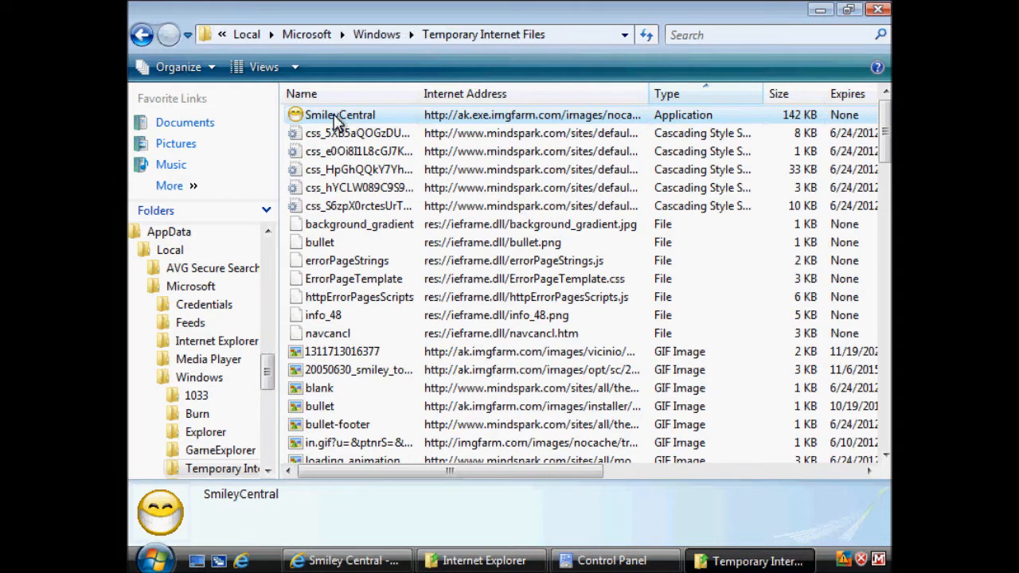
right_click(338, 119)
left_click(374, 128)
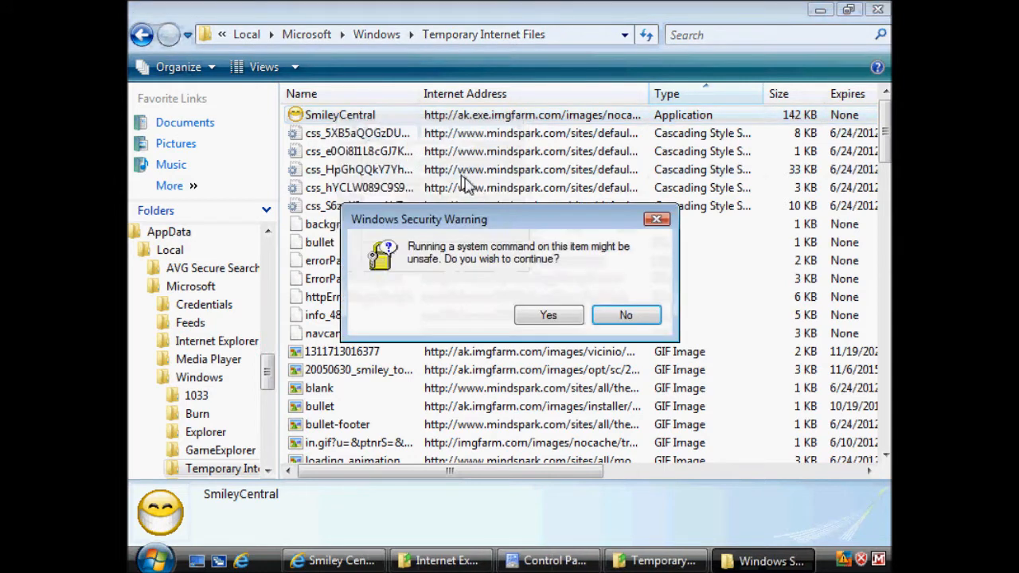
left_click(564, 321)
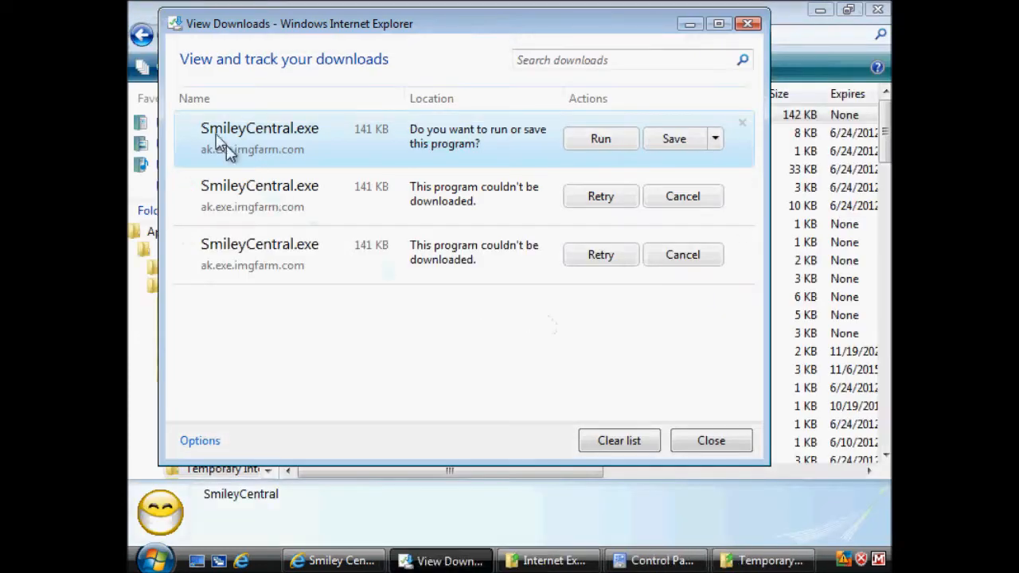
Step: Try to run and resume the SmileyCentral.exe entries in View Downloads, and clear the list before closing it
left_click(589, 141)
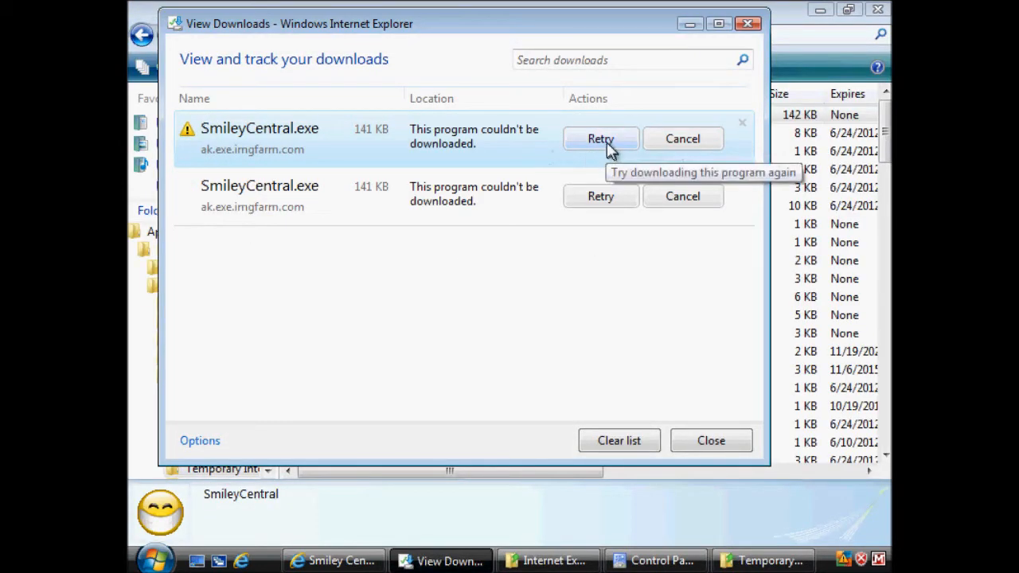
left_click(603, 198)
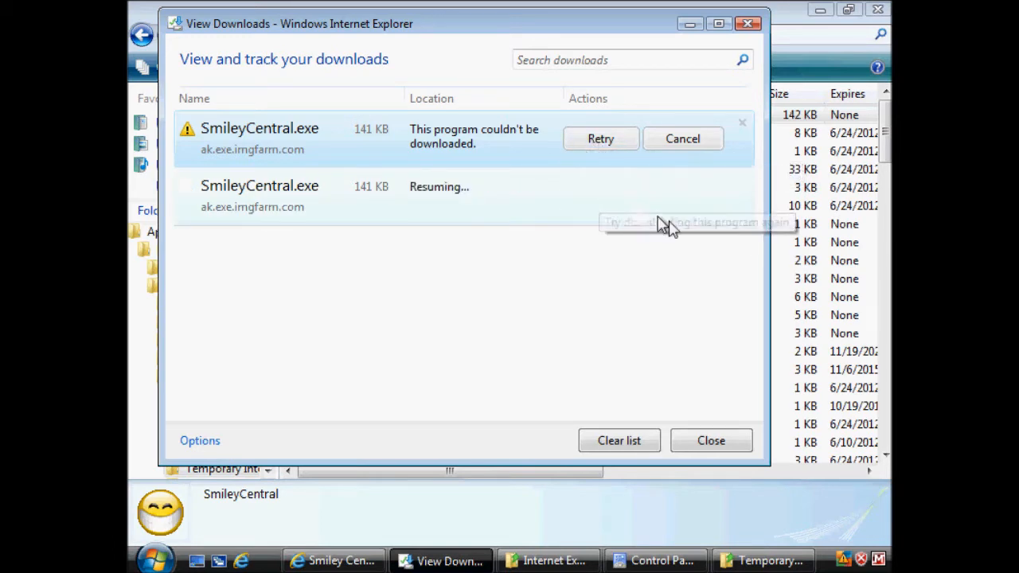
left_click(639, 441)
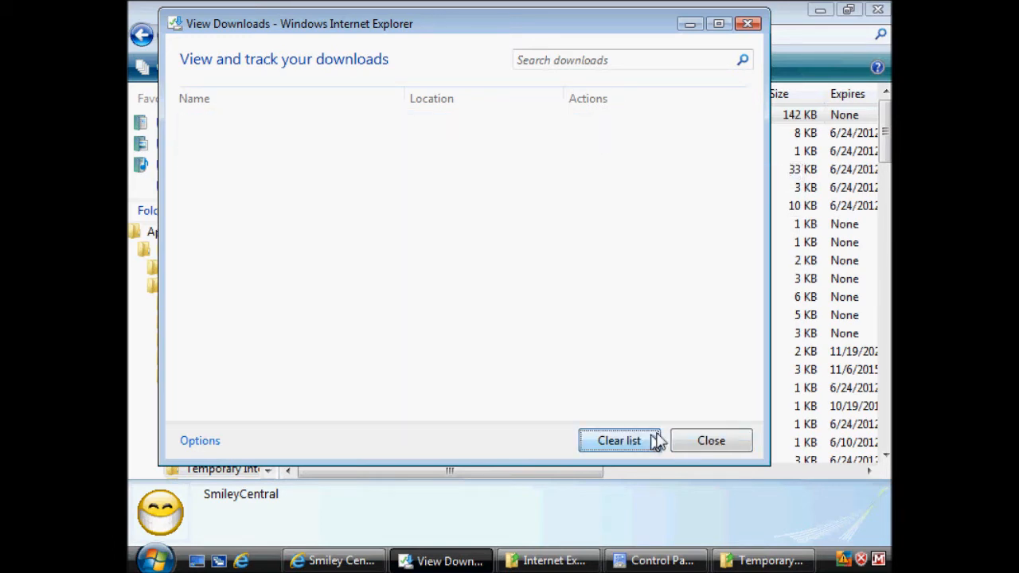
left_click(711, 441)
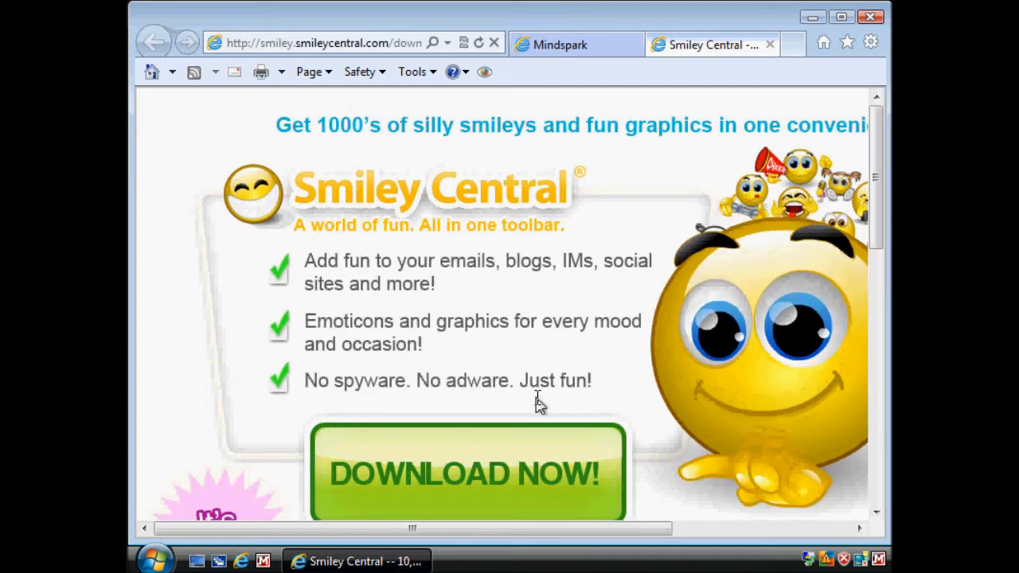
Step: Download SmileyCentral.exe from the Smiley Central page and run the installer
mouse_move(832, 562)
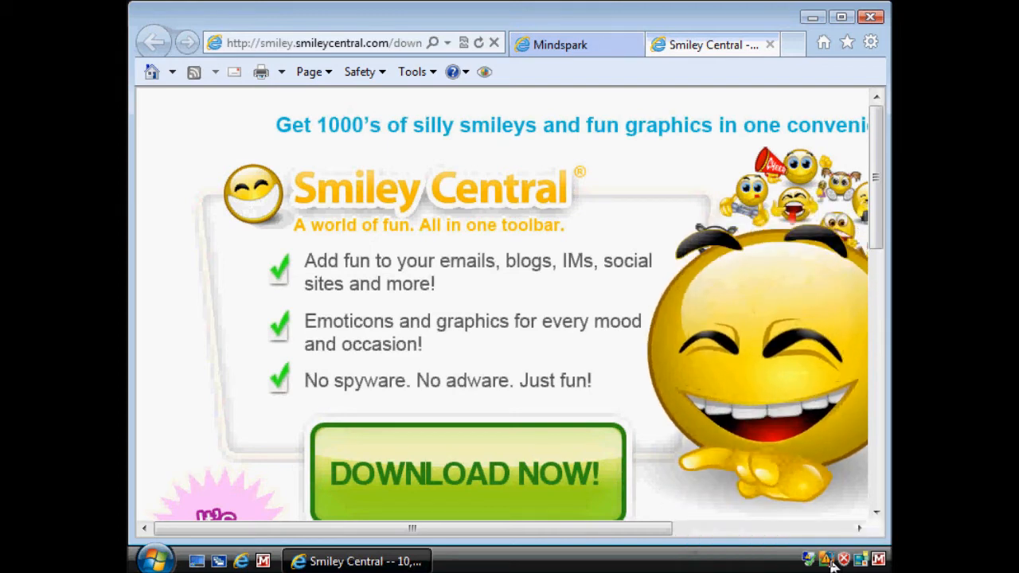
left_click(465, 493)
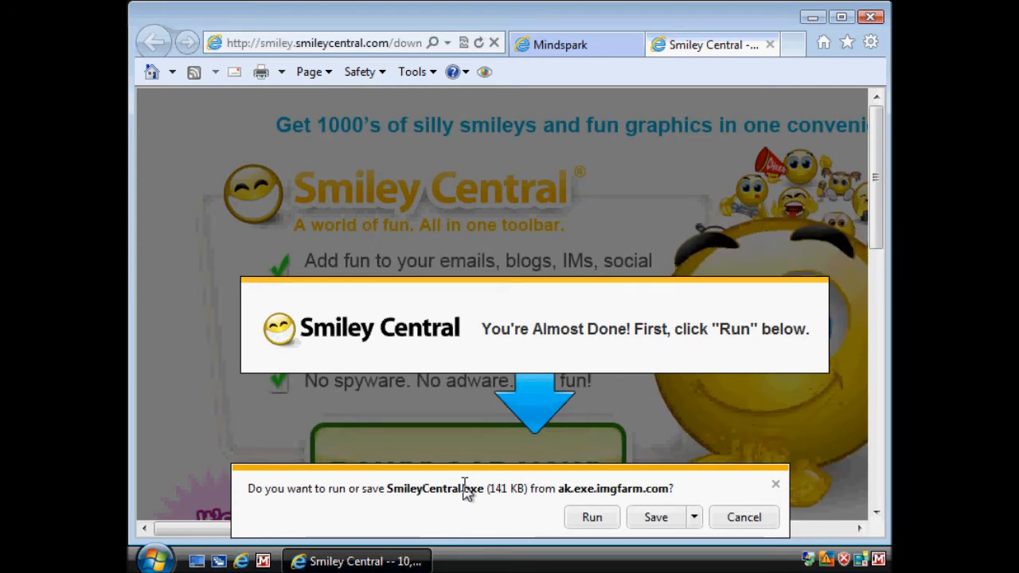
left_click(590, 518)
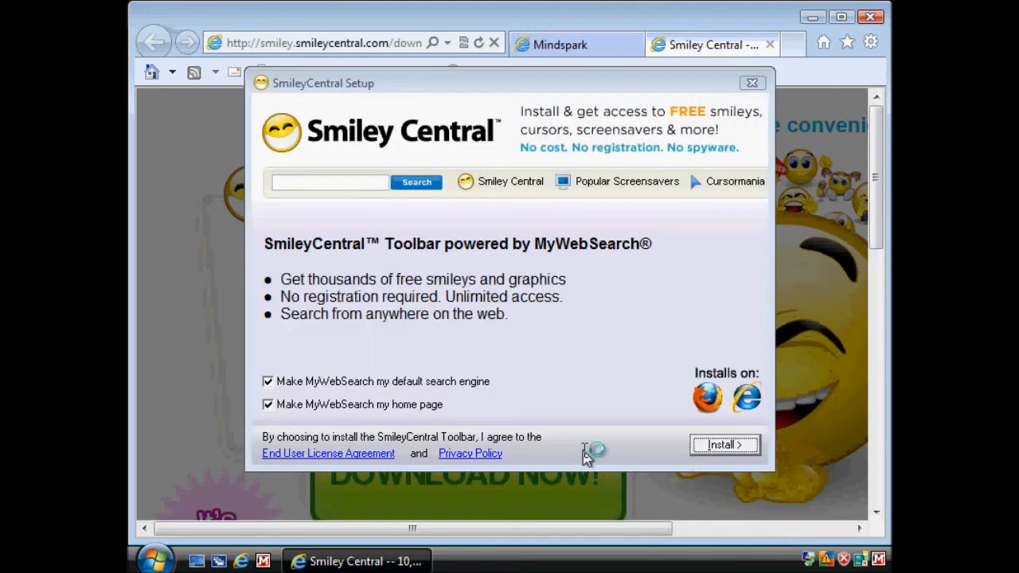
Step: Install and enable the SmileyCentral Toolbar without Norton PC Checkup, and close the default search provider prompt
left_click(722, 445)
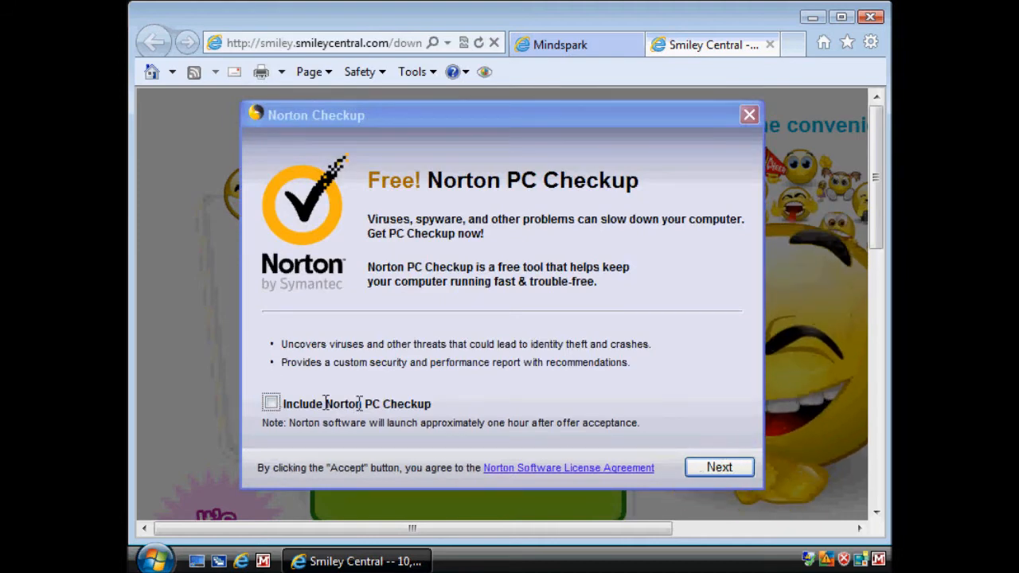
left_click(723, 470)
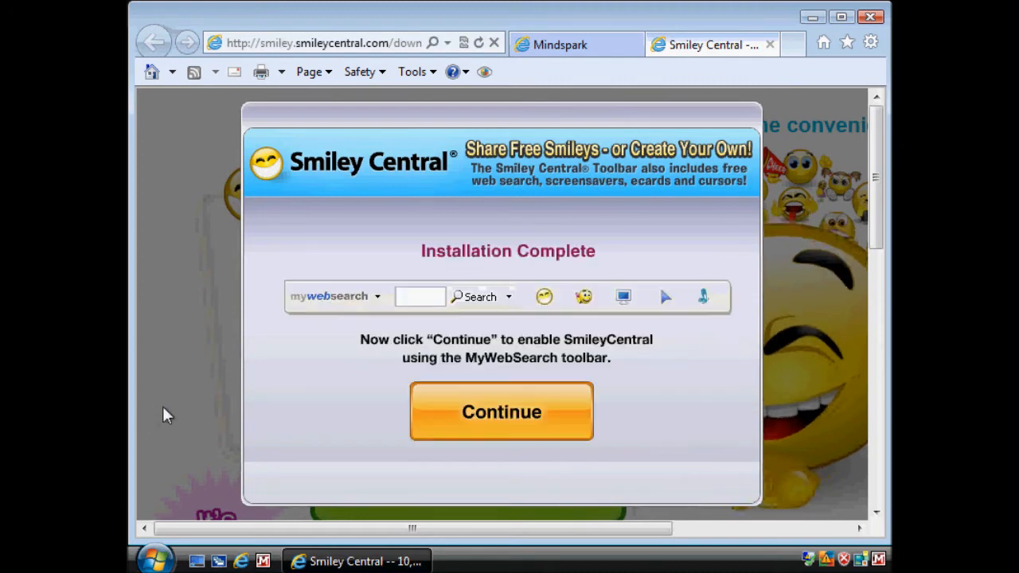
left_click(468, 430)
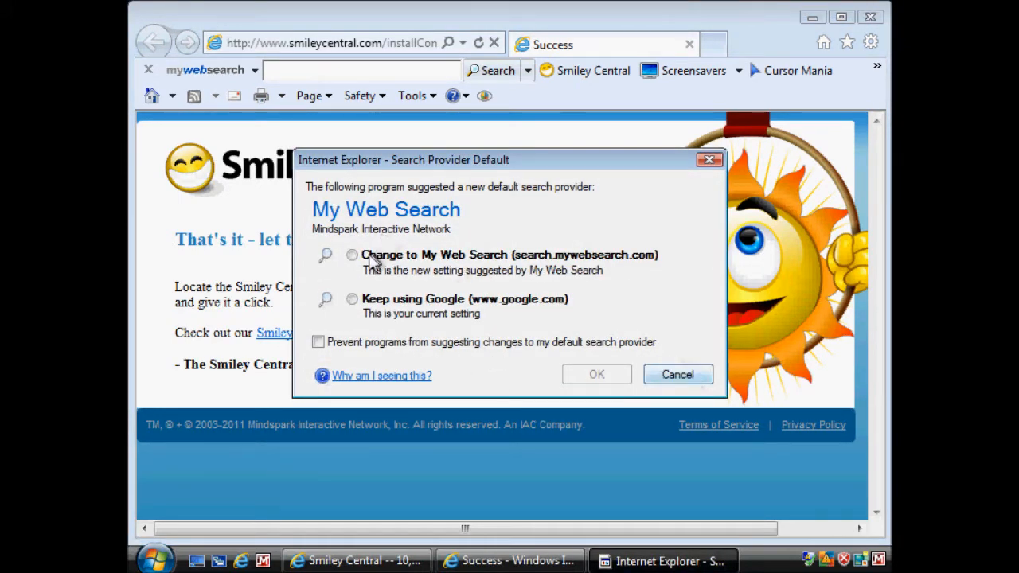
left_click(632, 371)
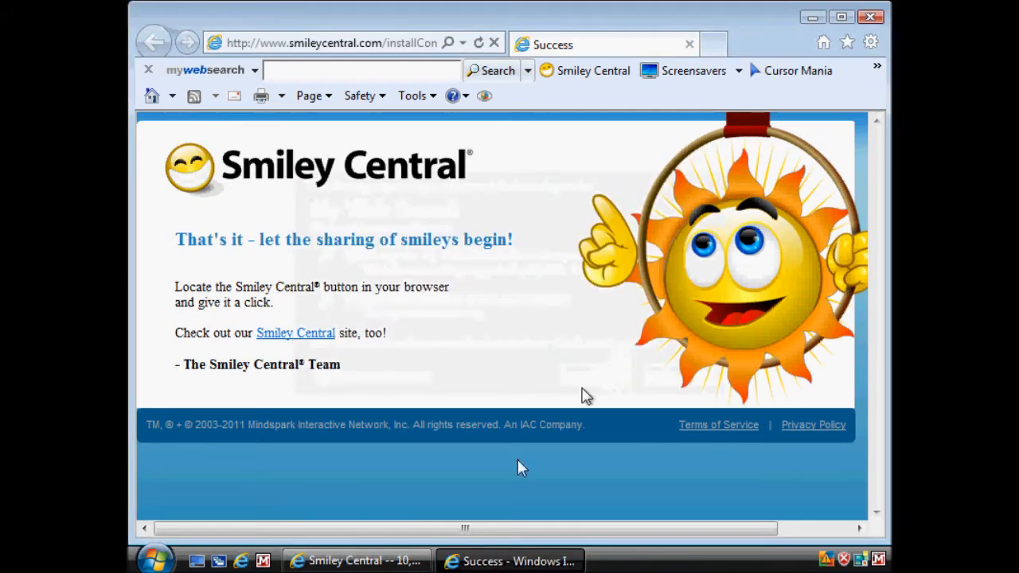
Step: View the Smiley Central smiley window from the new toolbar and close it
left_click(601, 75)
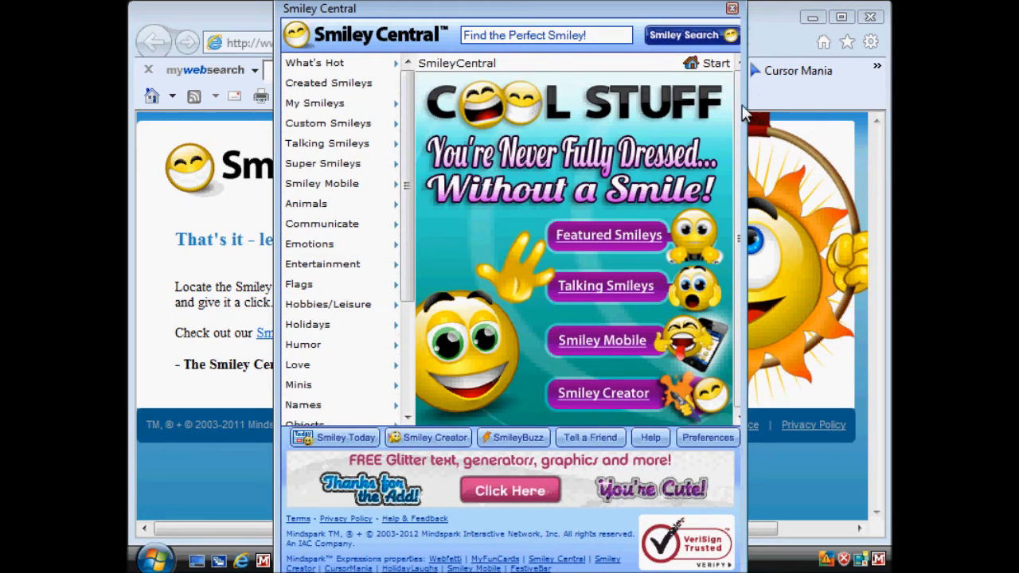
left_click(732, 8)
Step: Open the Popular Screensavers site from the toolbar and browse its New & Featured screensavers
left_click(707, 74)
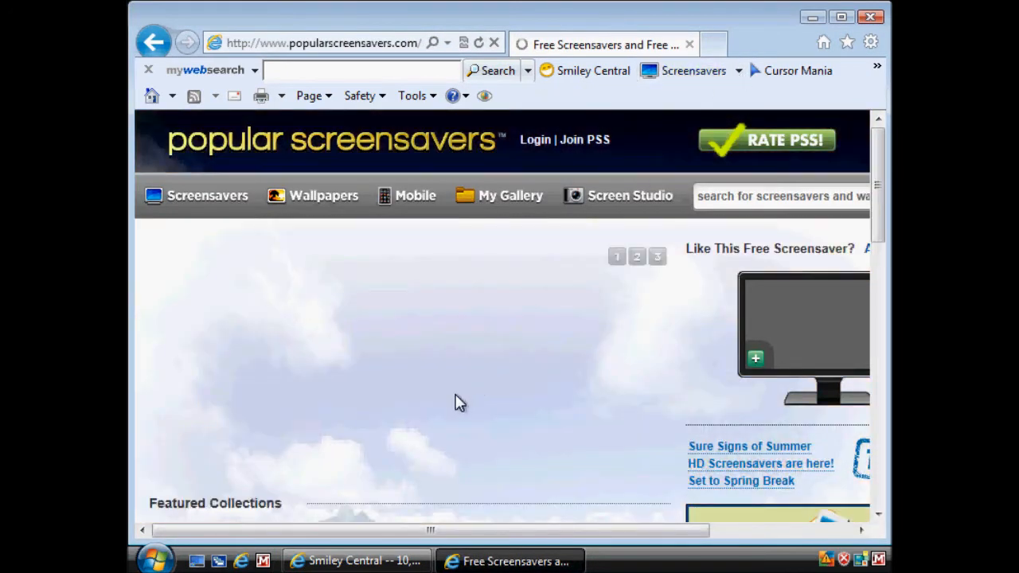
scroll(458, 402, "down", 3)
scroll(469, 421, "down", 6)
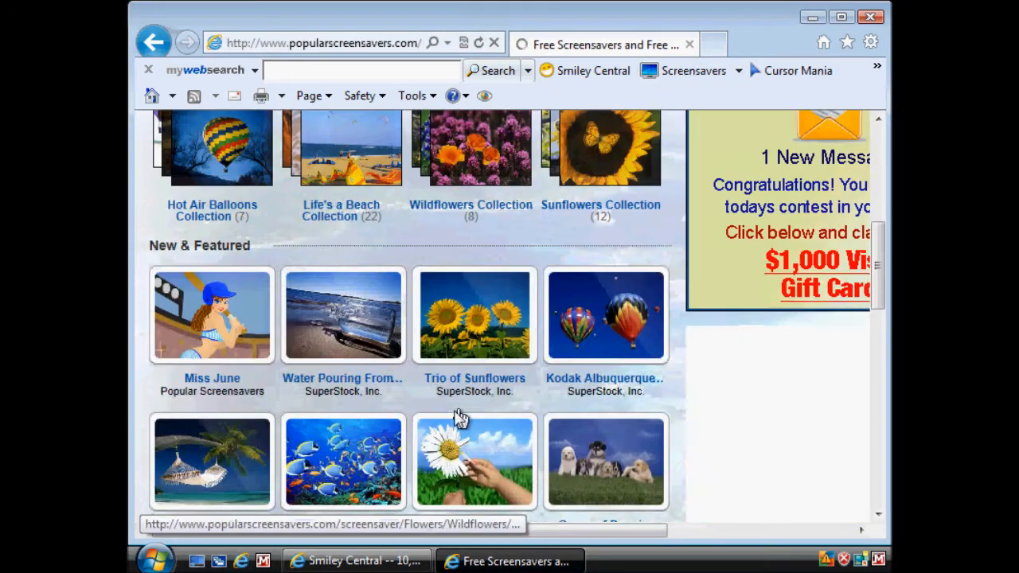
mouse_move(336, 191)
left_click(262, 307)
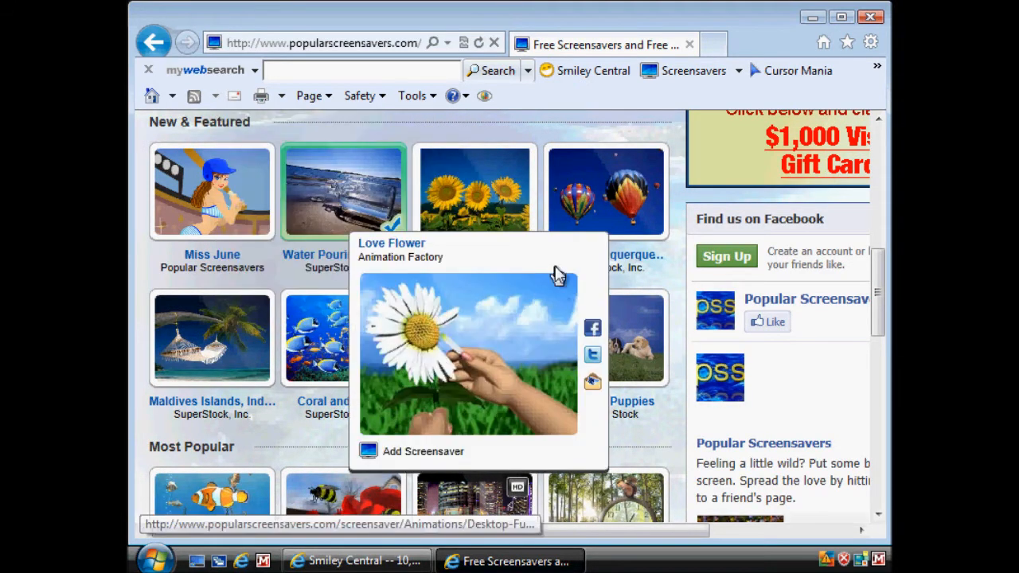
Step: Cancel the Popular ScreenSavers download and minimize the Popular Screensavers and Smiley Central browser windows to reach the desktop
left_click(809, 20)
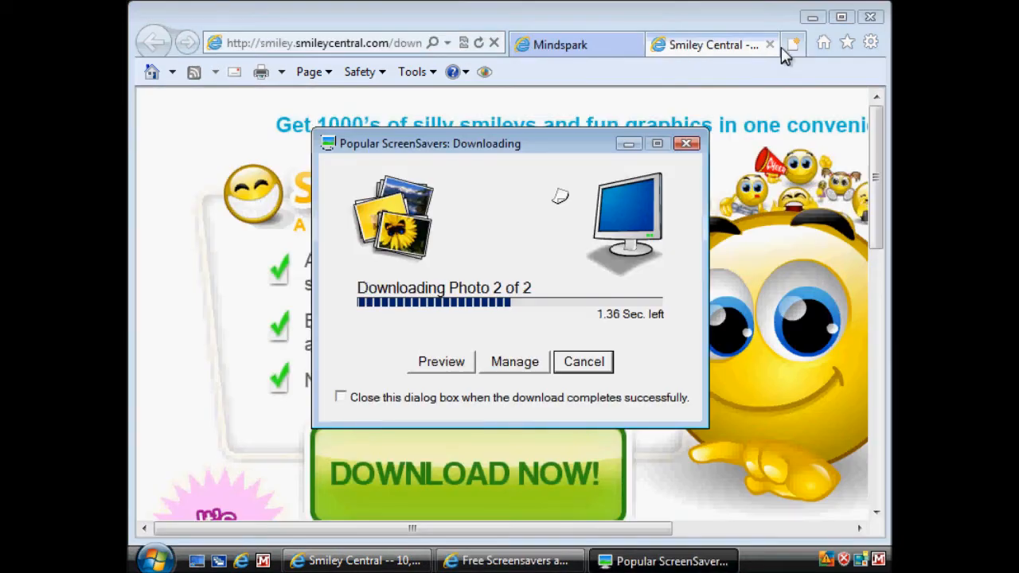
left_click(583, 363)
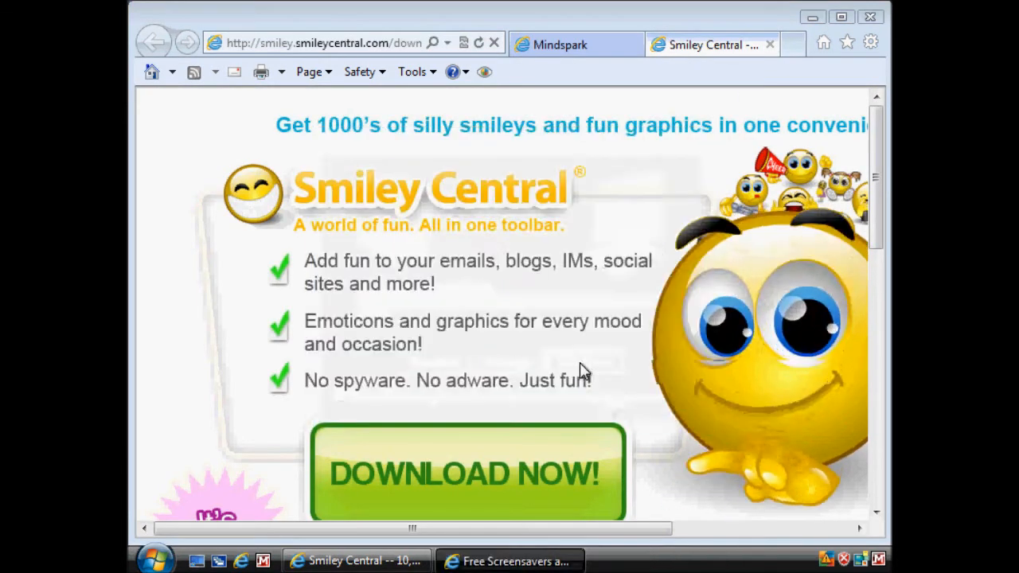
left_click(813, 20)
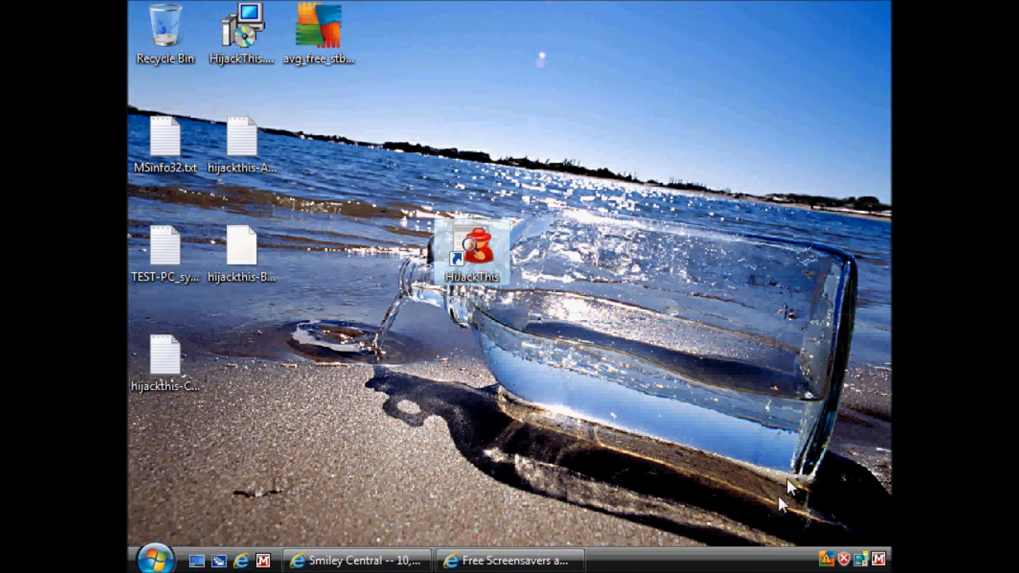
Step: Switch from the Test account to the other logged-on user account without logging off
left_click(157, 560)
left_click(494, 528)
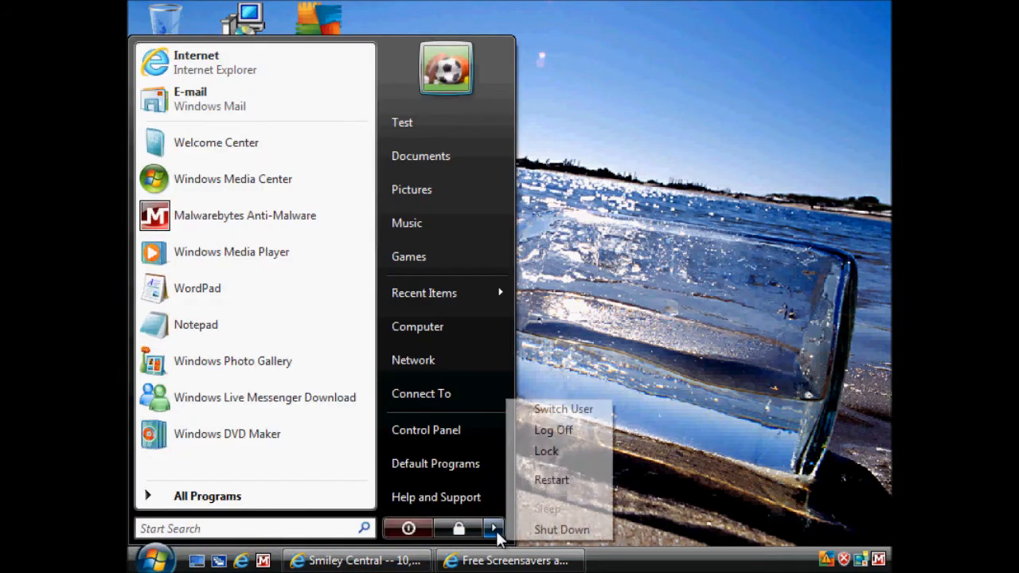
left_click(561, 409)
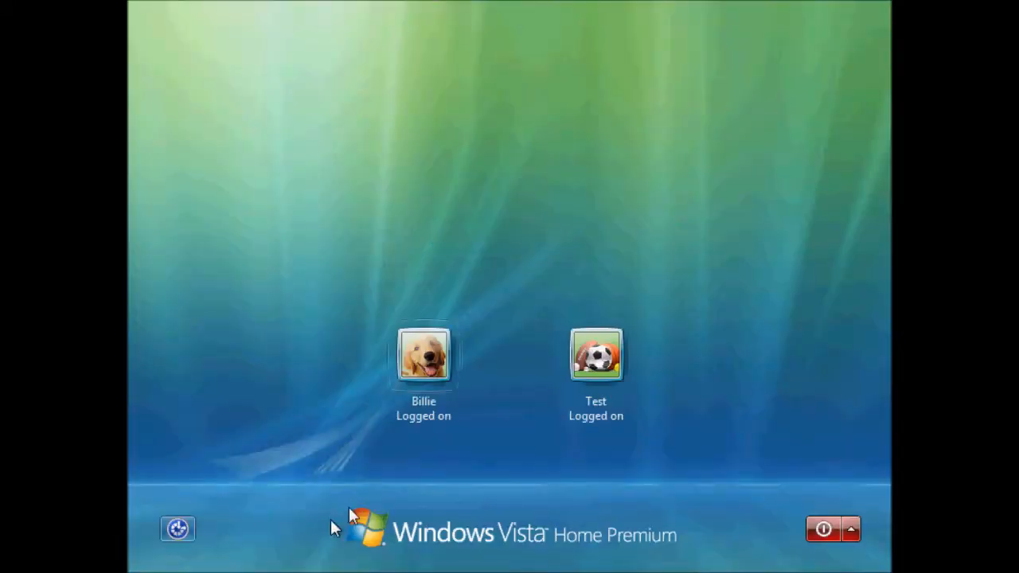
left_click(430, 366)
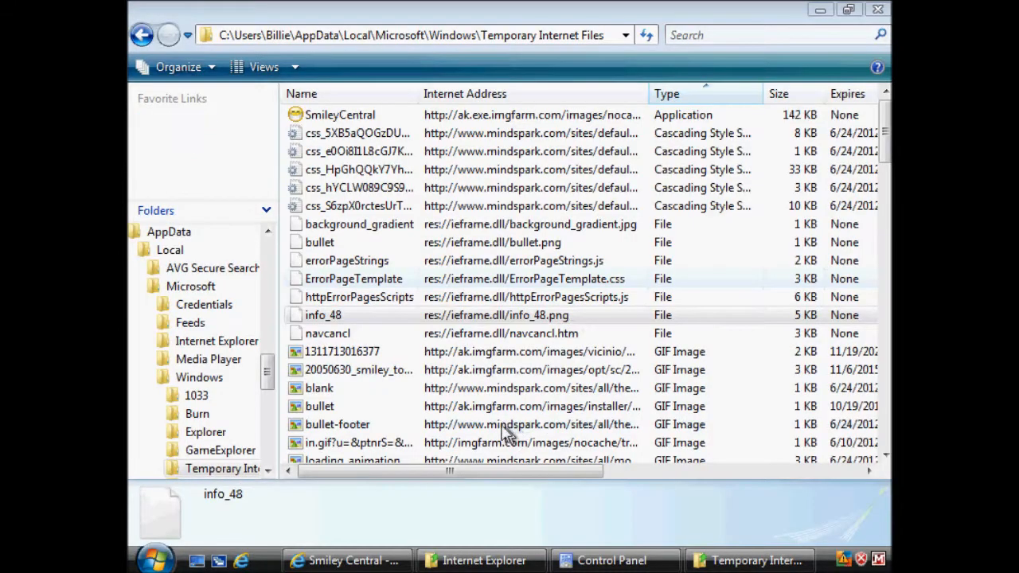
Step: Run the SmileyCentral application from the Temporary Internet Files folder, accepting the Windows security warning
double_click(353, 117)
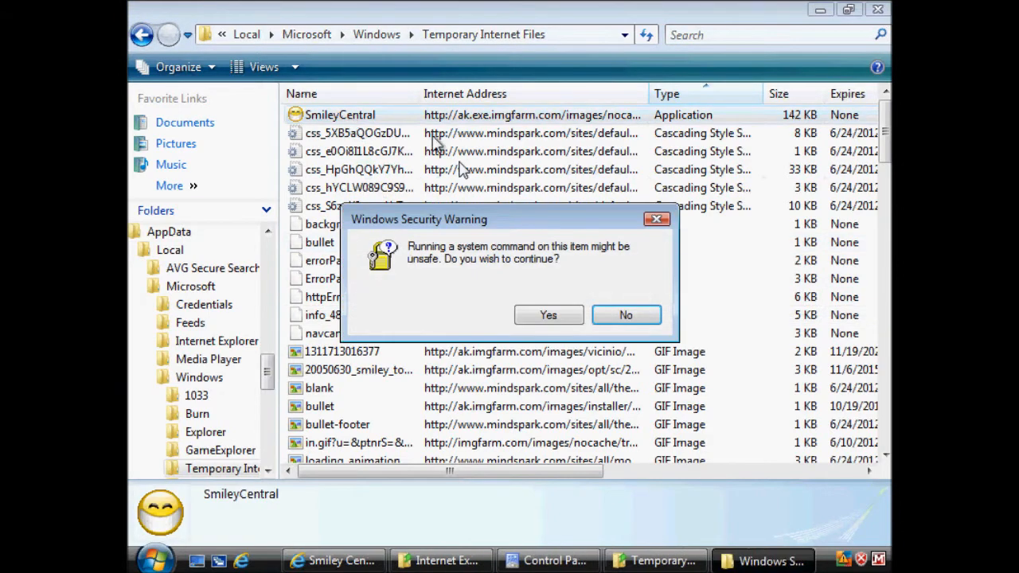
left_click(521, 318)
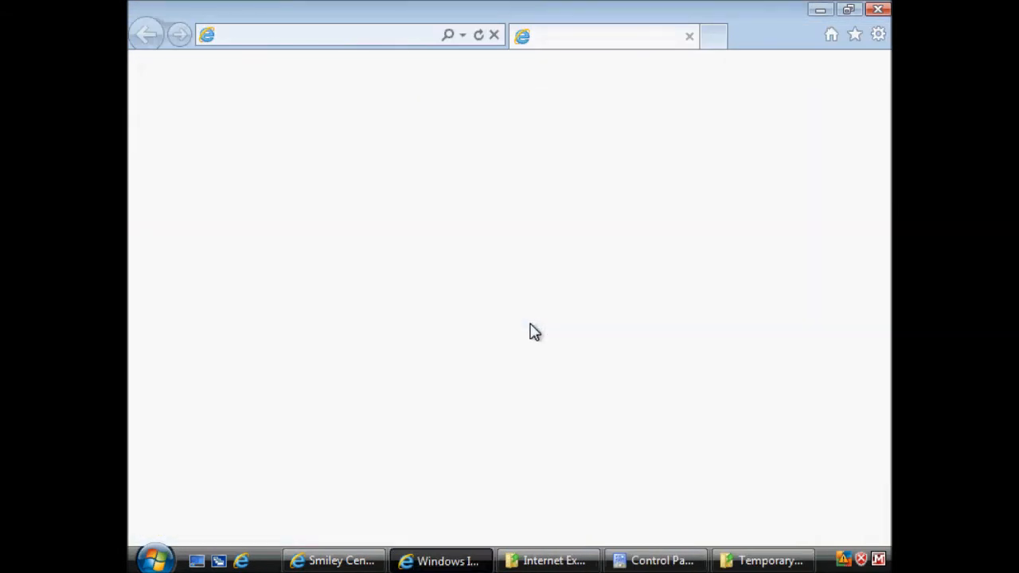
left_click(708, 443)
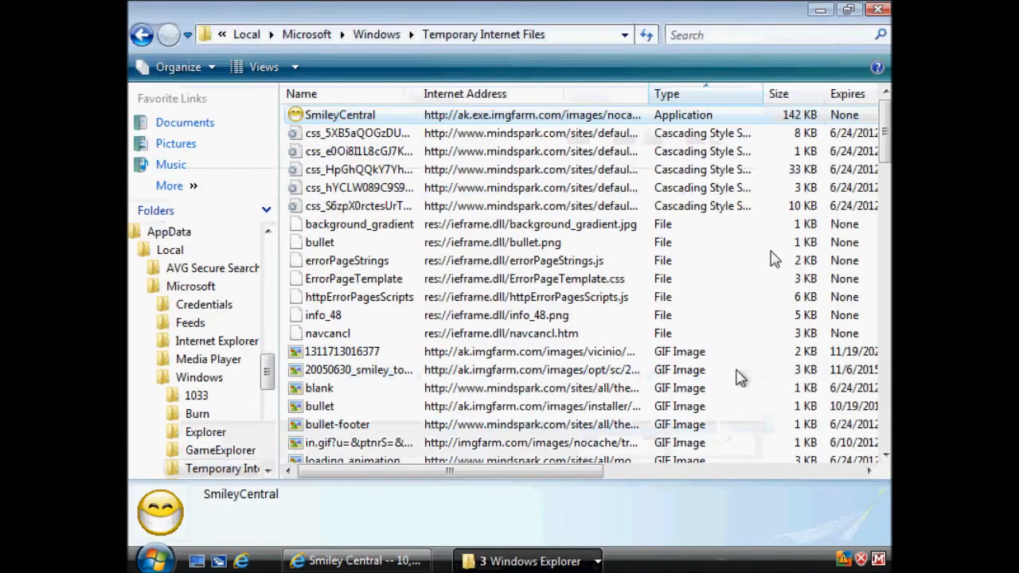
Step: Close the Temporary Internet Files folder and cancel the history settings and Internet Options dialogs
left_click(877, 10)
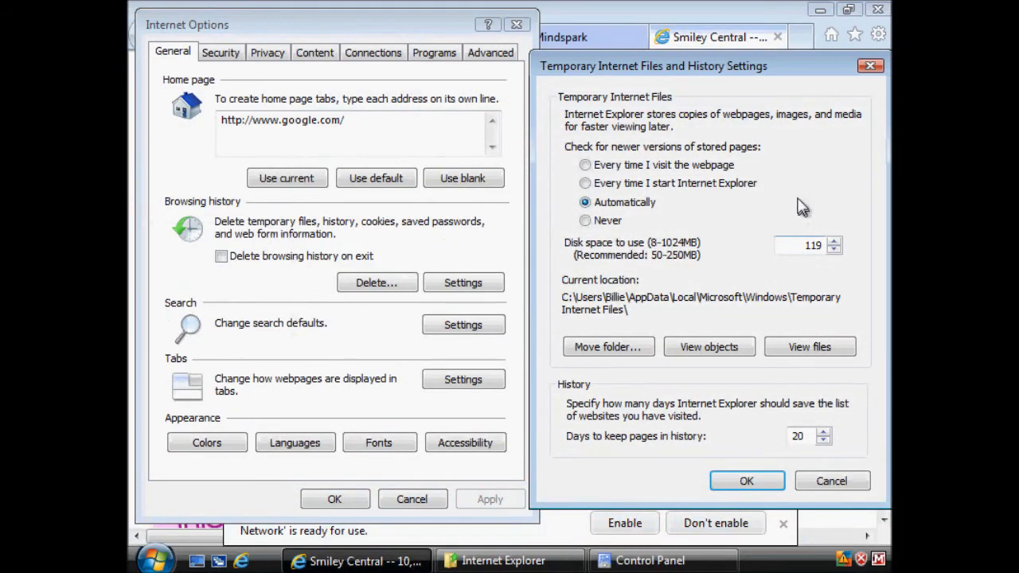
left_click(830, 482)
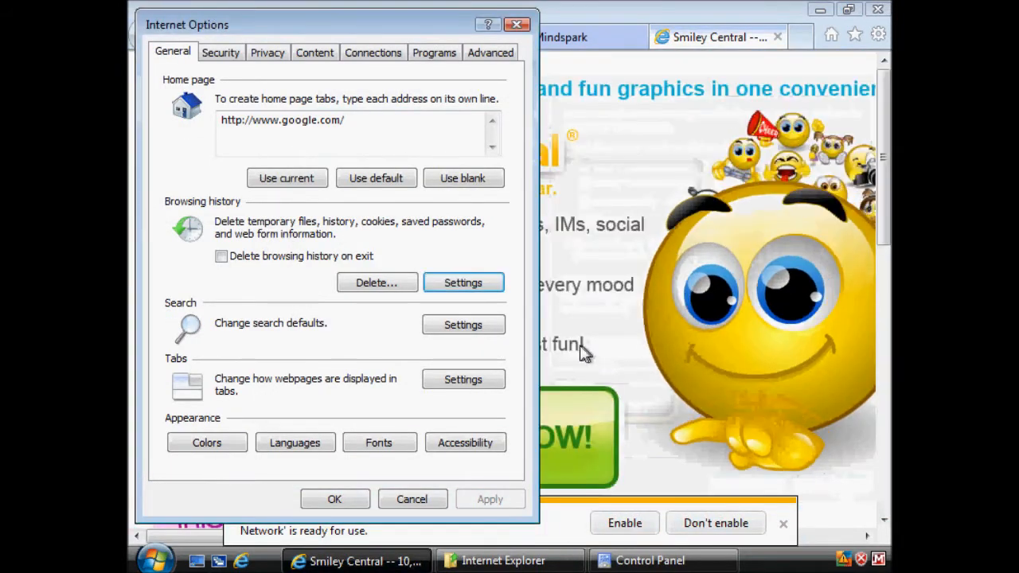
left_click(426, 500)
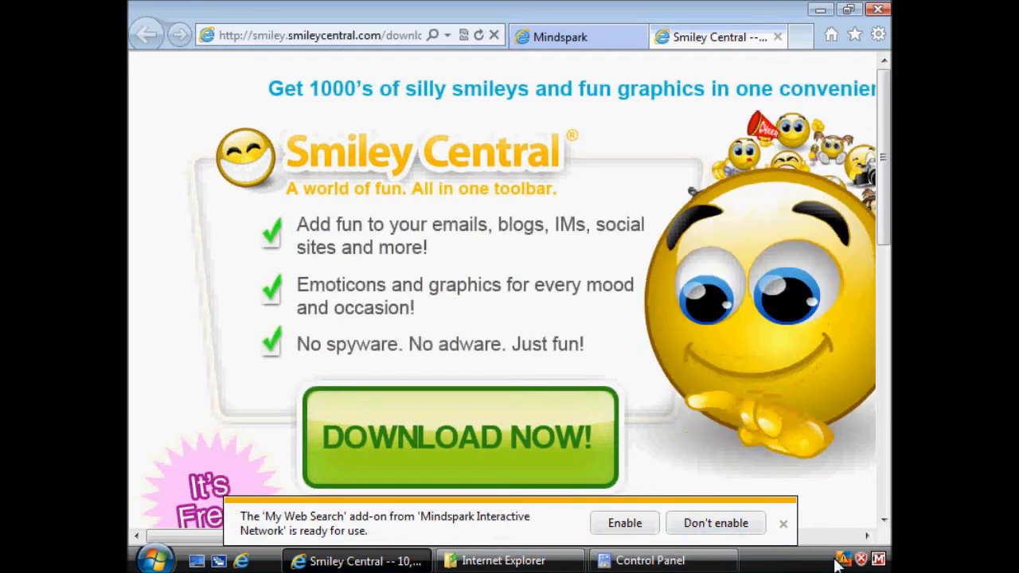
Step: Switch back to the Test account and sign in with the account password
left_click(155, 560)
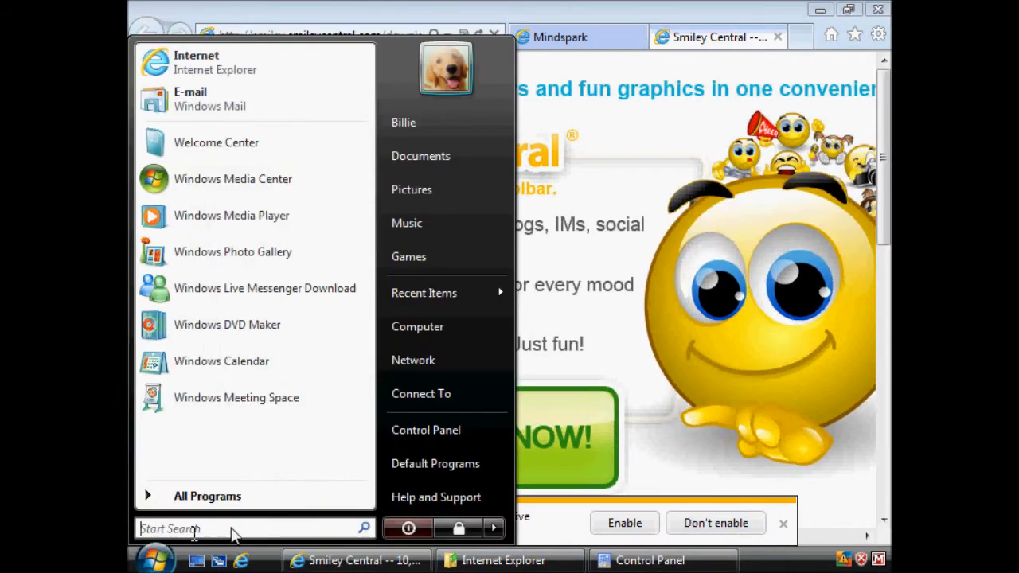
mouse_move(495, 528)
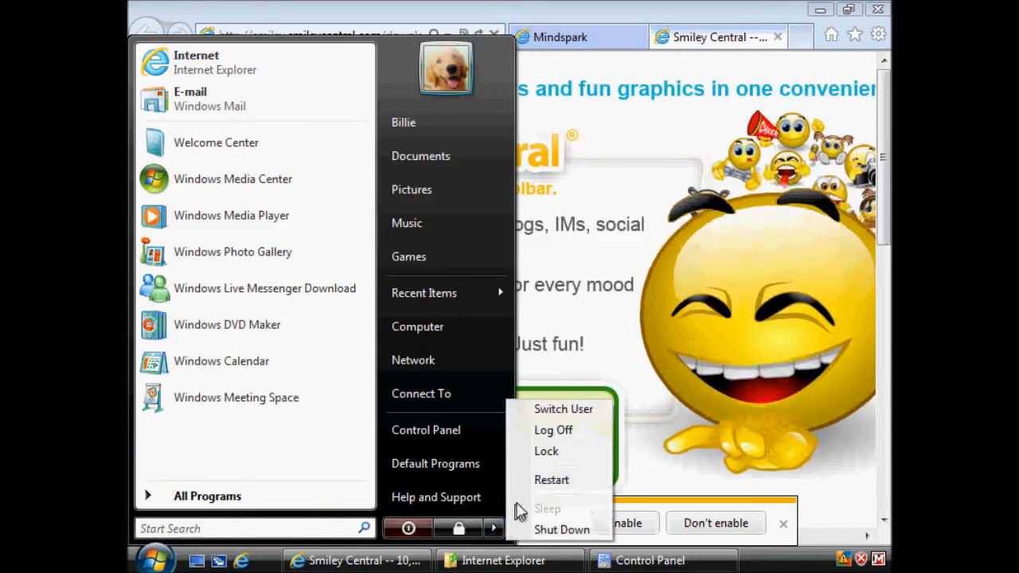
left_click(577, 411)
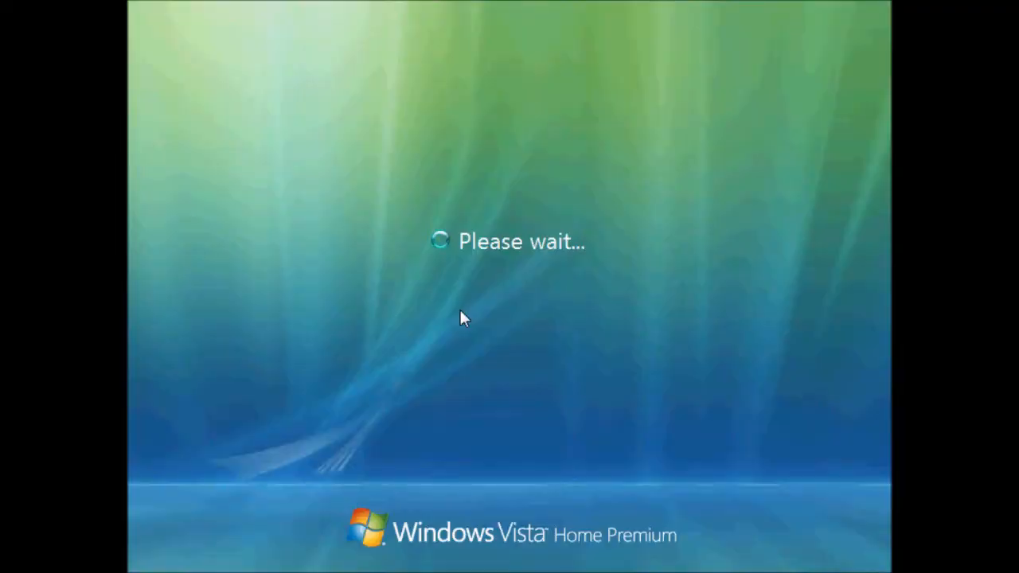
left_click(614, 371)
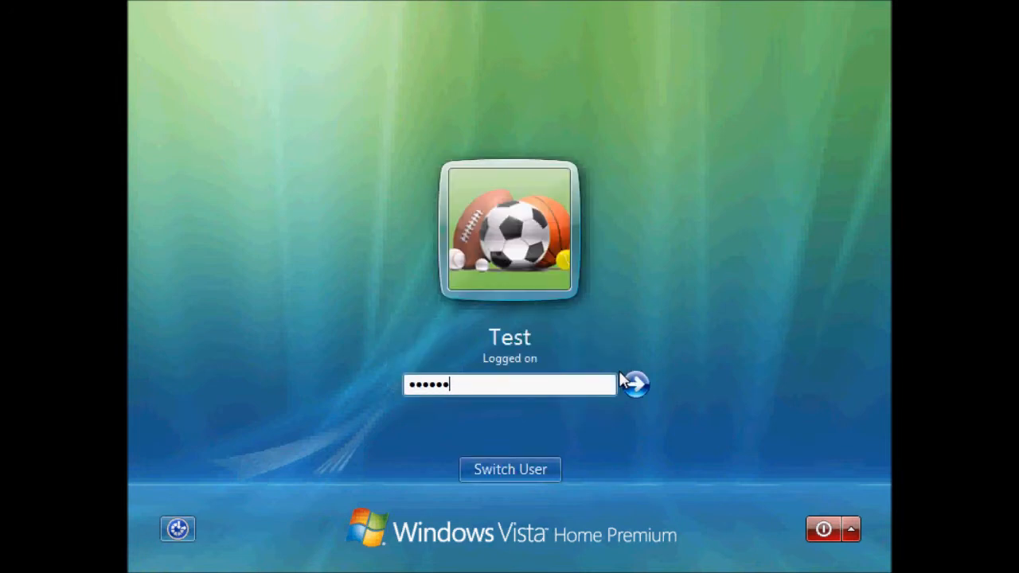
key("Return")
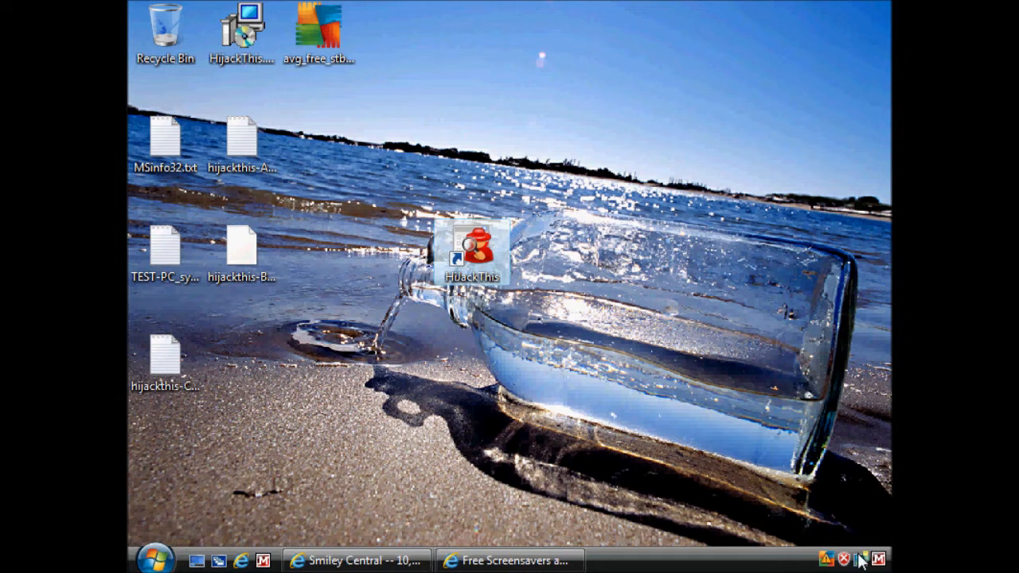
mouse_move(827, 560)
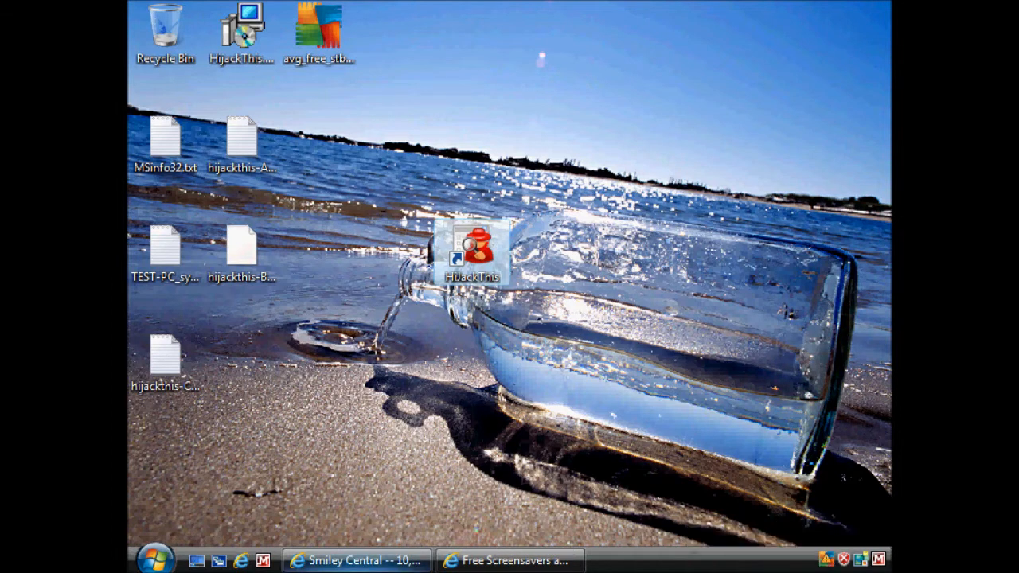
left_click(155, 560)
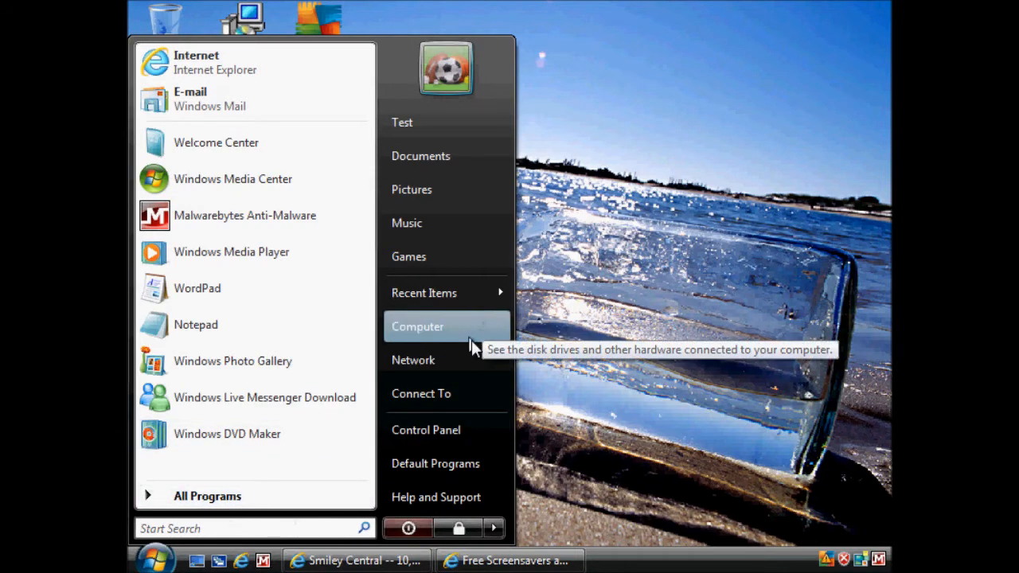
left_click(593, 403)
Step: Explore the Start Menu folder in Windows Explorer and go to Program Files on Local Disk (C:)
right_click(145, 562)
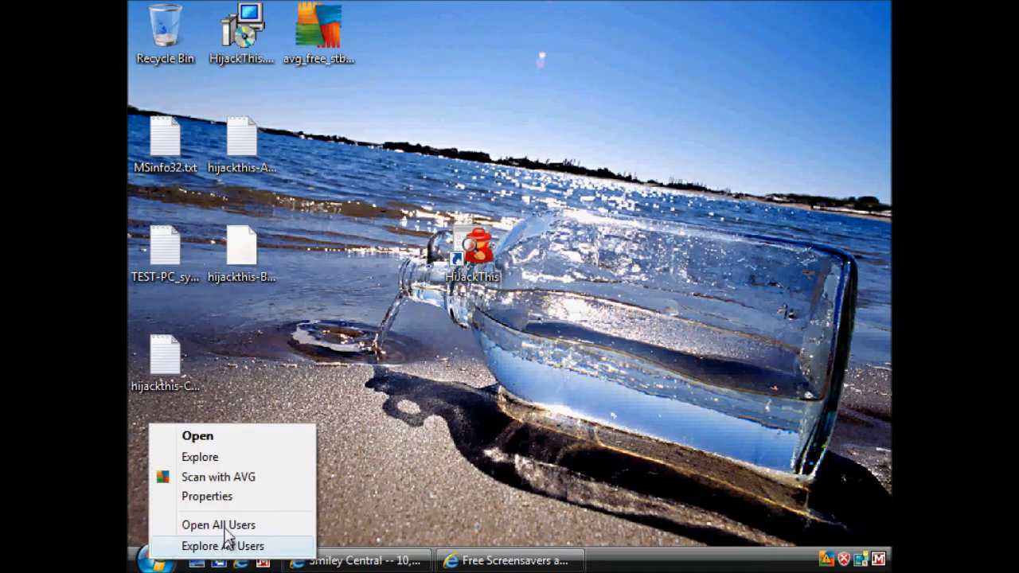
left_click(203, 457)
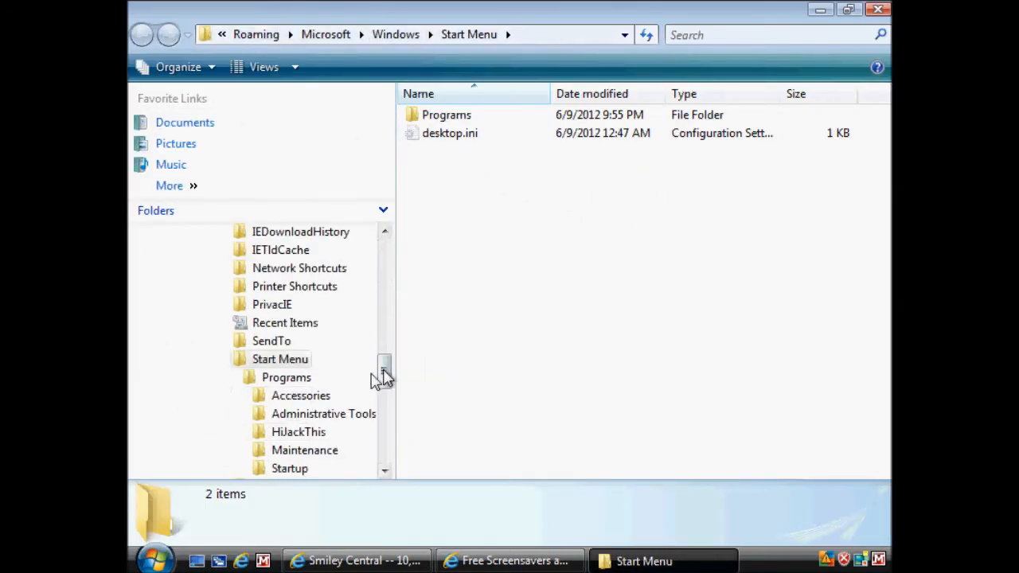
left_click_drag(388, 383, 391, 269)
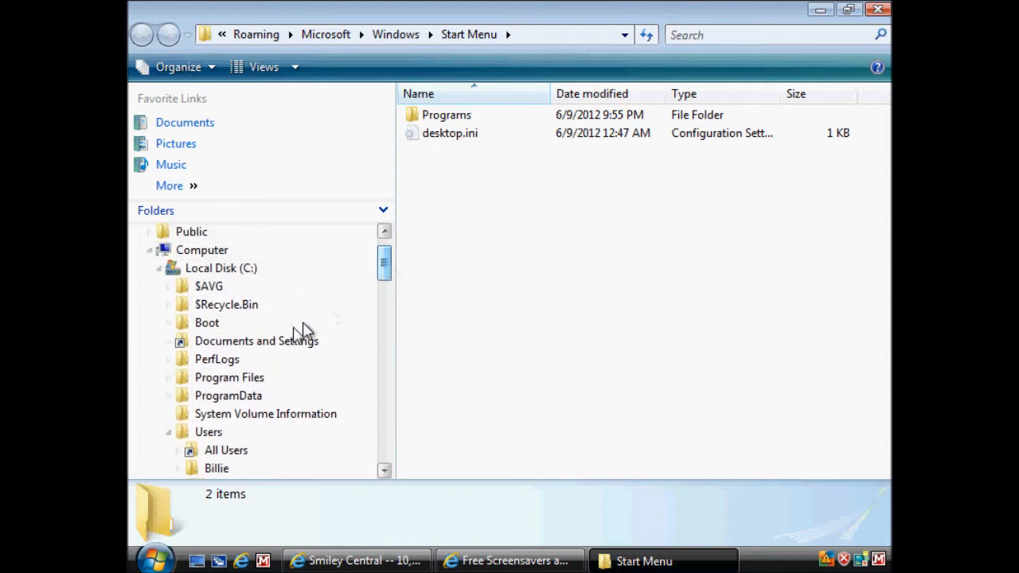
left_click(210, 378)
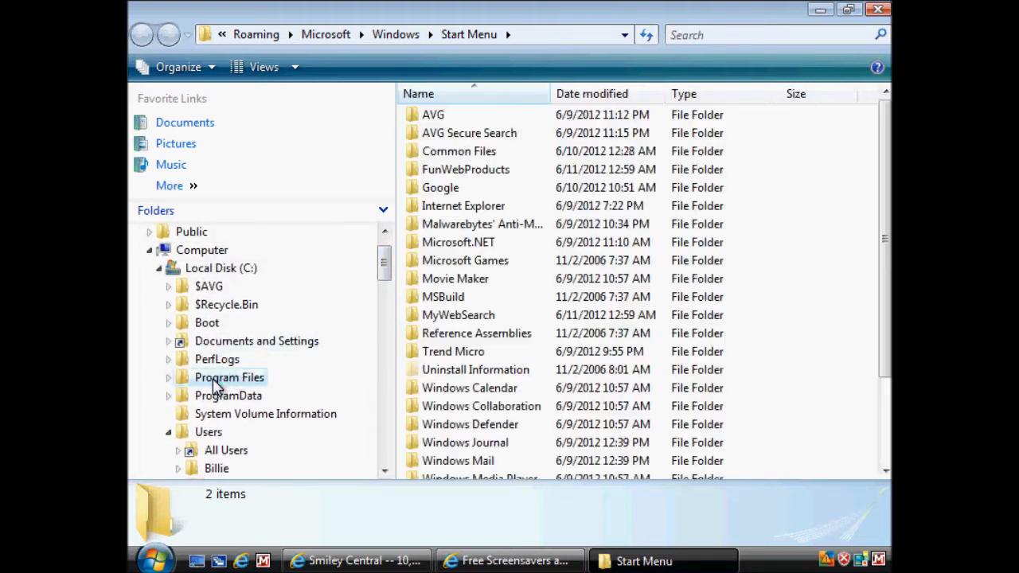
Step: Inspect the FunWebProducts folder down to Installr\1.bin, and return to Program Files
left_click(463, 172)
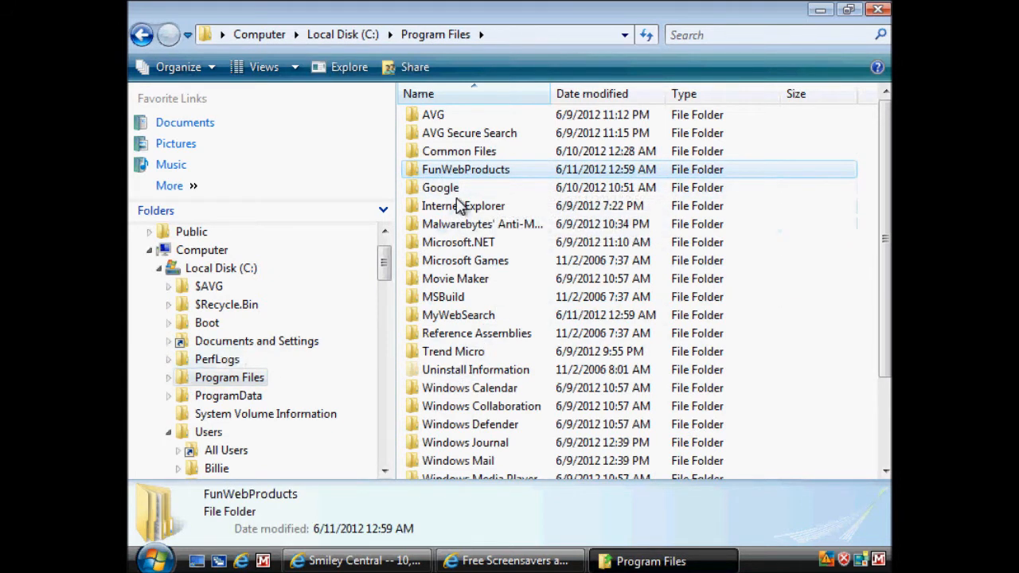
double_click(464, 170)
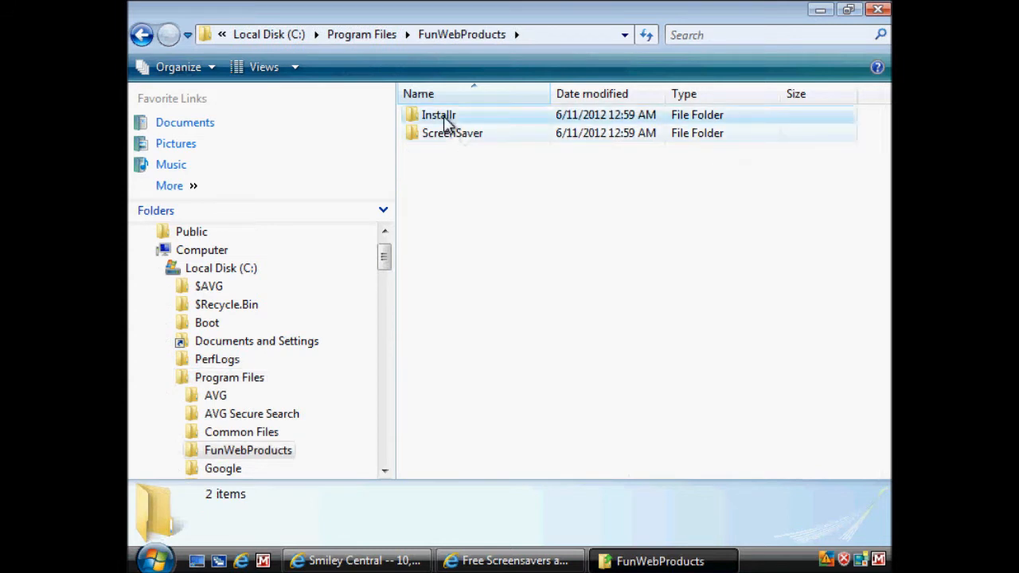
double_click(446, 118)
double_click(446, 118)
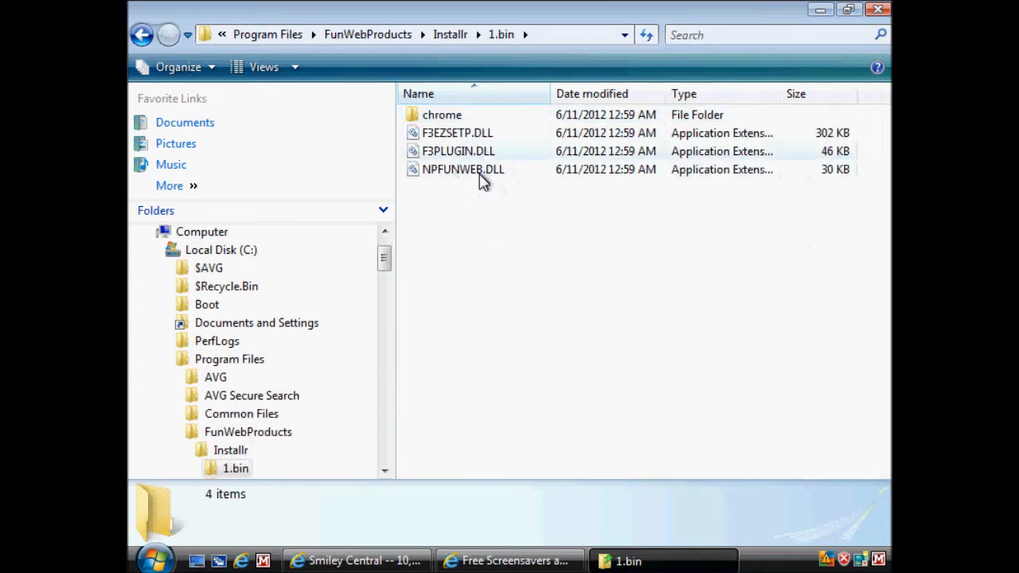
left_click(141, 34)
left_click(141, 34)
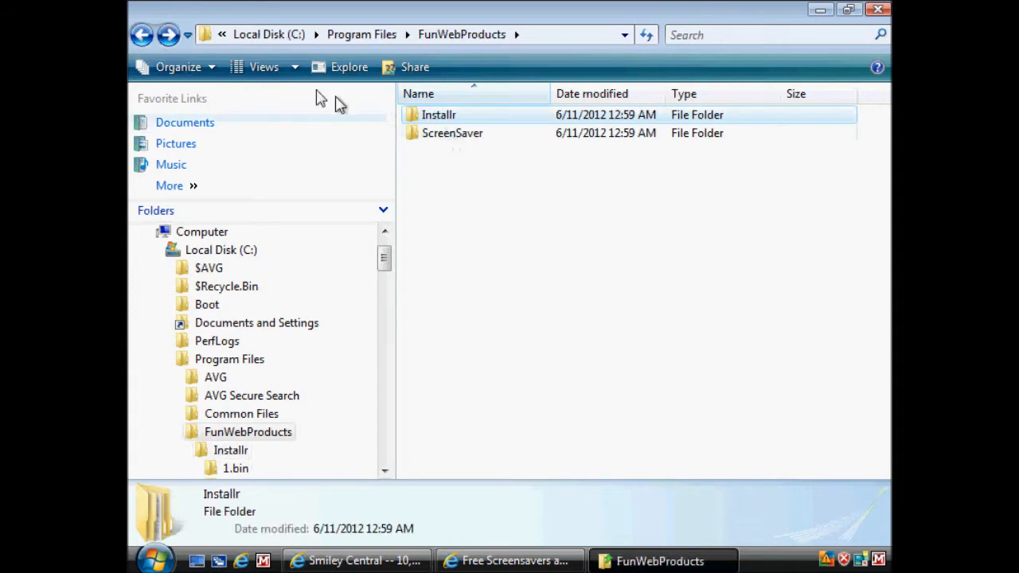
left_click(140, 34)
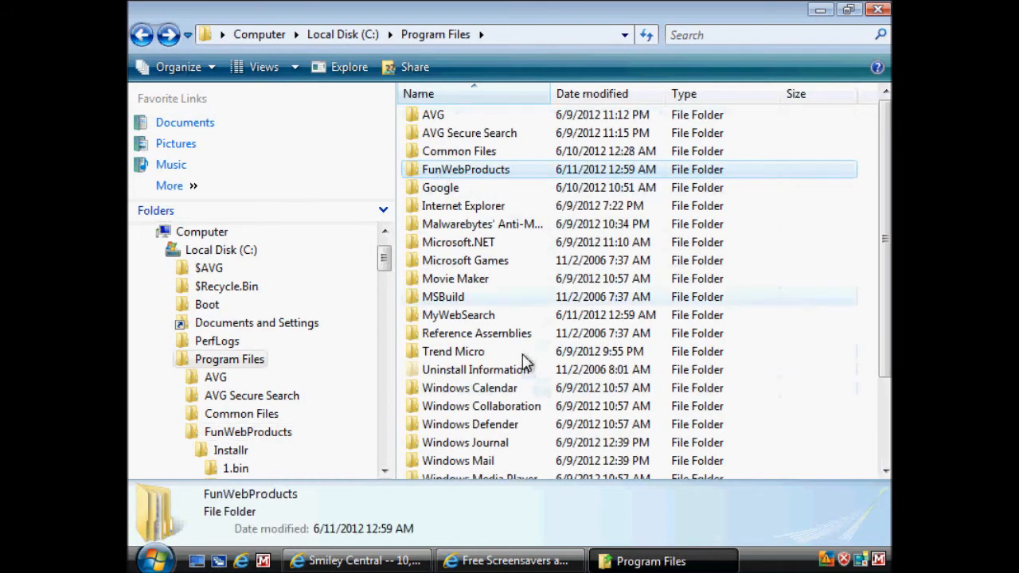
Step: Inspect the MyWebSearch folder's bar and Avatar subfolders, and return to the MyWebSearch folder
double_click(449, 317)
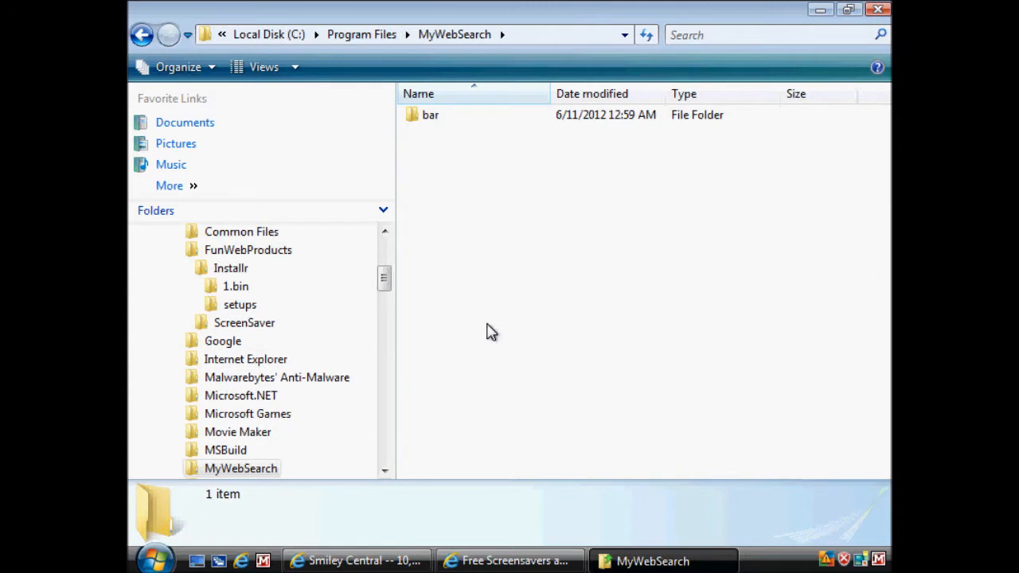
double_click(431, 121)
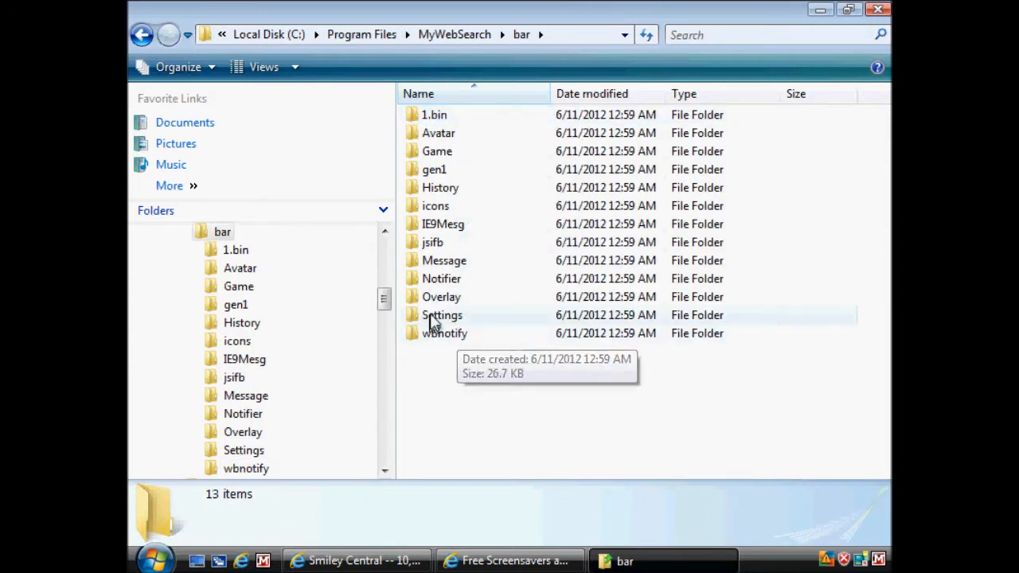
double_click(434, 137)
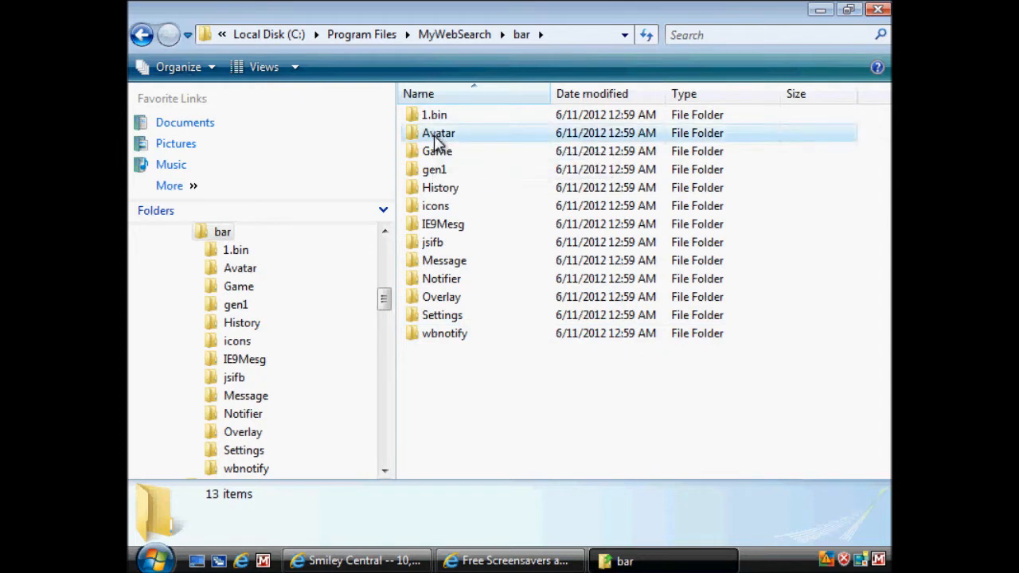
left_click(142, 34)
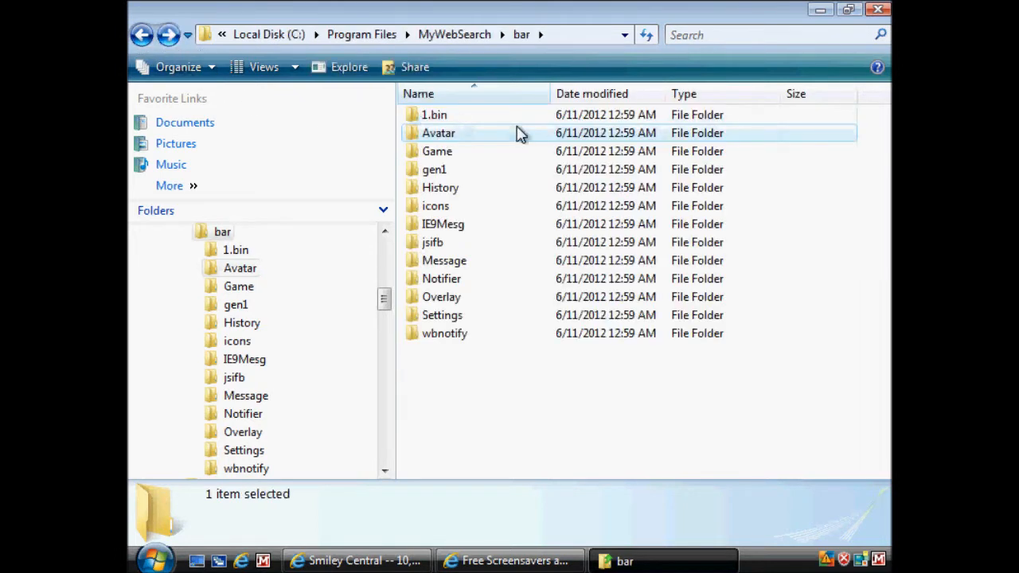
left_click(144, 40)
Step: Open Programs and Features in Control Panel
key("super")
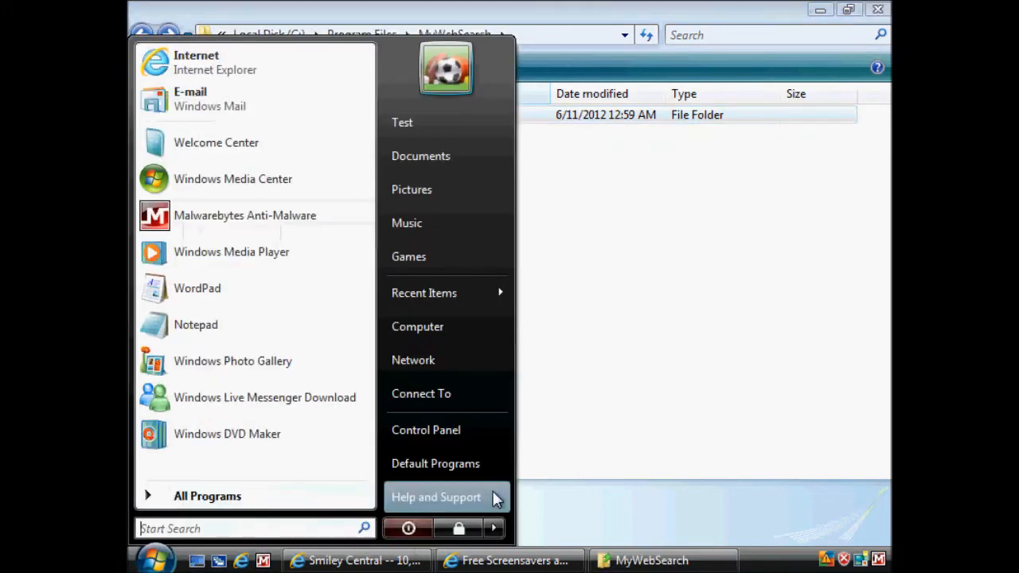
left_click(426, 430)
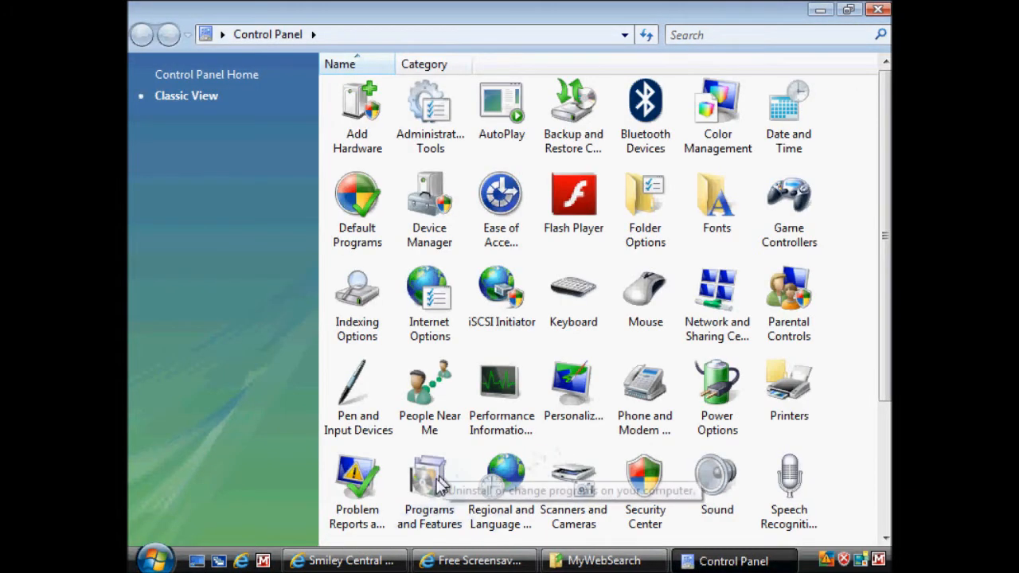
double_click(456, 516)
Step: Uninstall My Web Search (Smiley Central), continuing despite other logged-on users, acknowledge the reboot notice and close Programs and Features
left_click(426, 332)
right_click(417, 331)
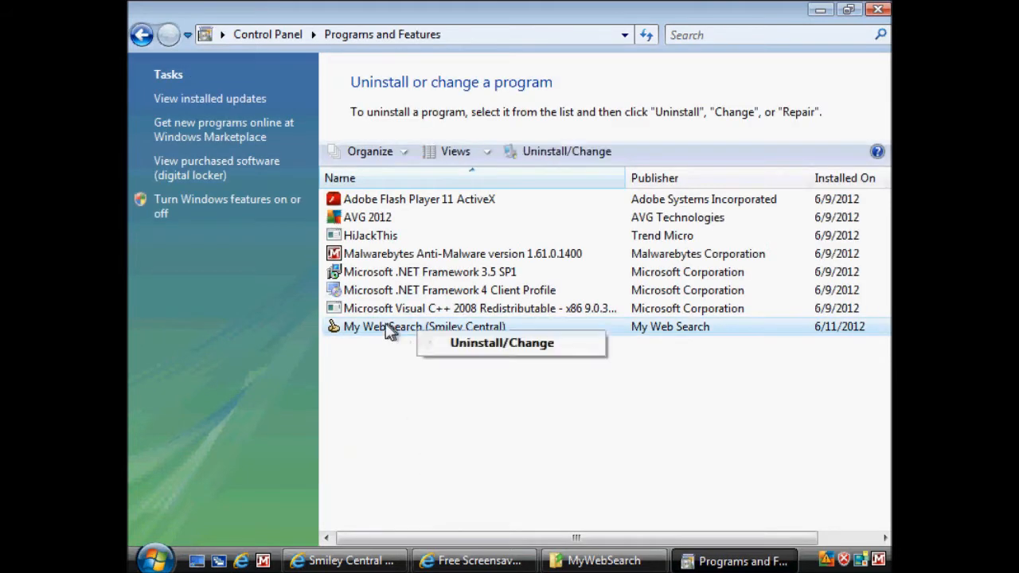
left_click(387, 334)
right_click(388, 334)
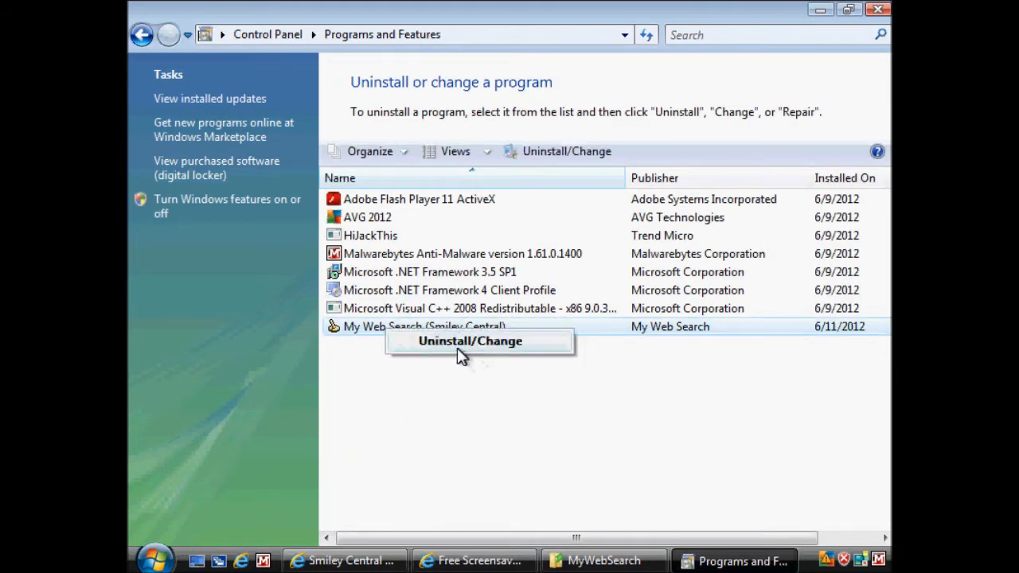
left_click(460, 349)
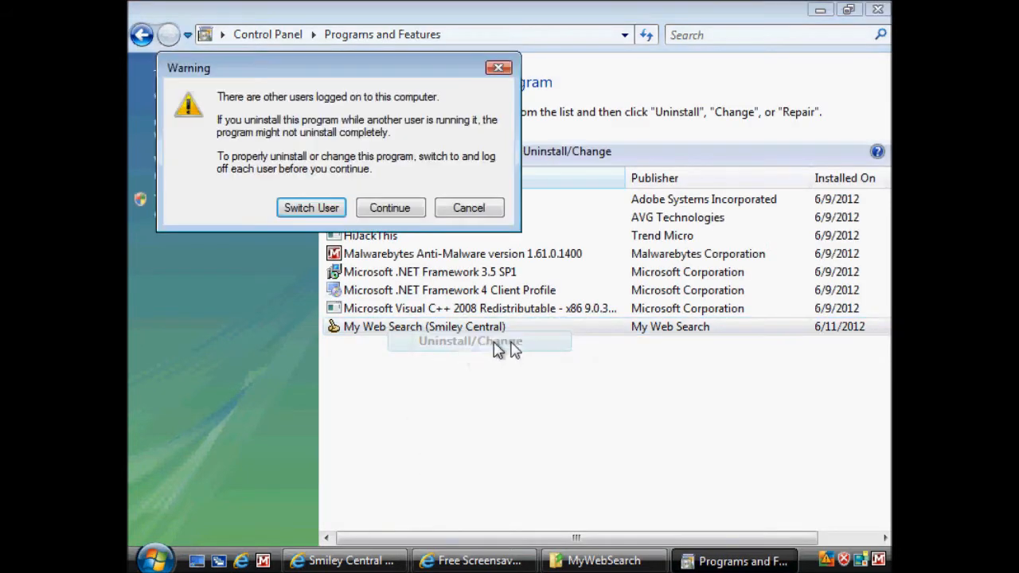
left_click(389, 210)
left_click(371, 258)
left_click(417, 339)
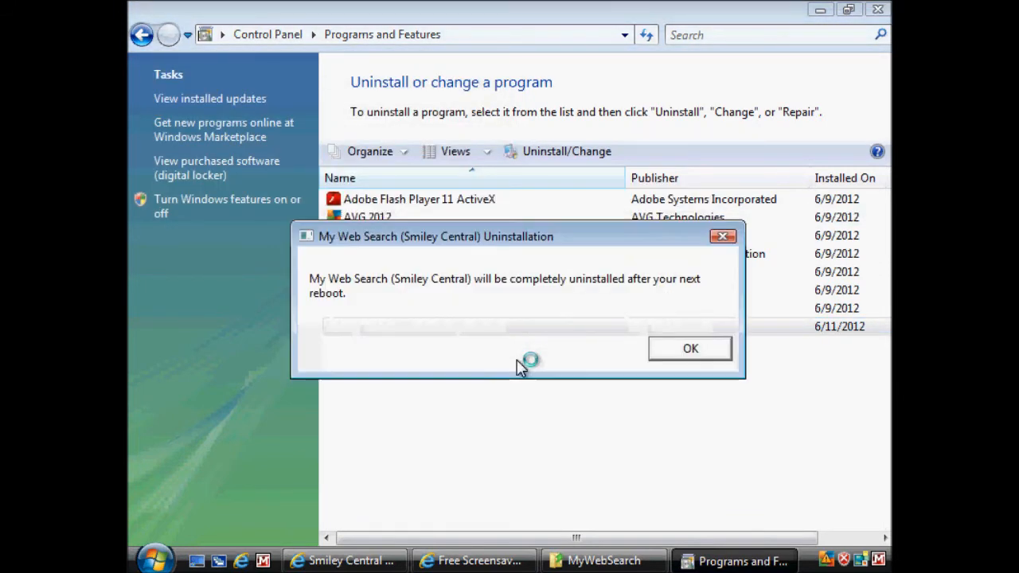
left_click(712, 354)
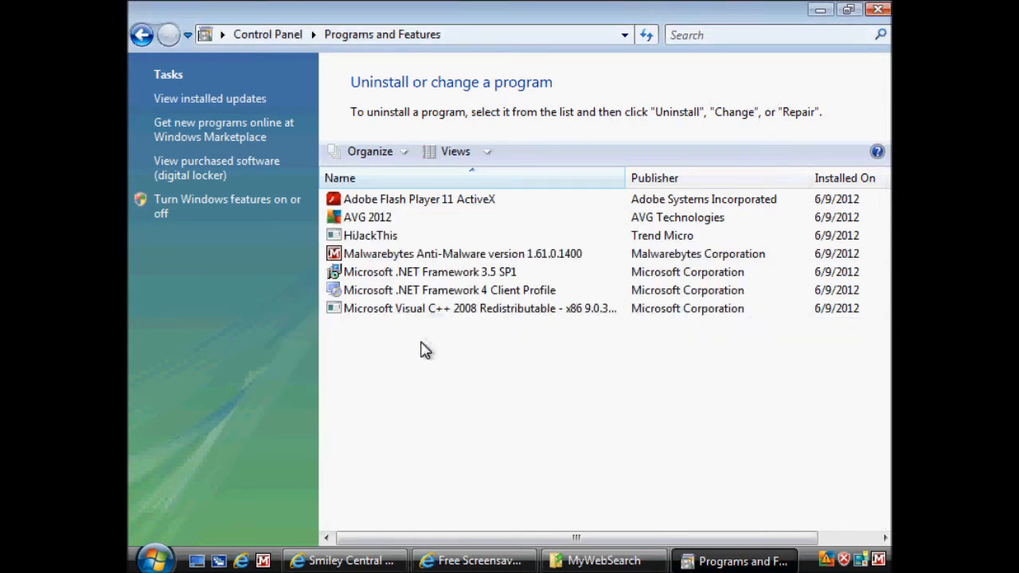
left_click(877, 9)
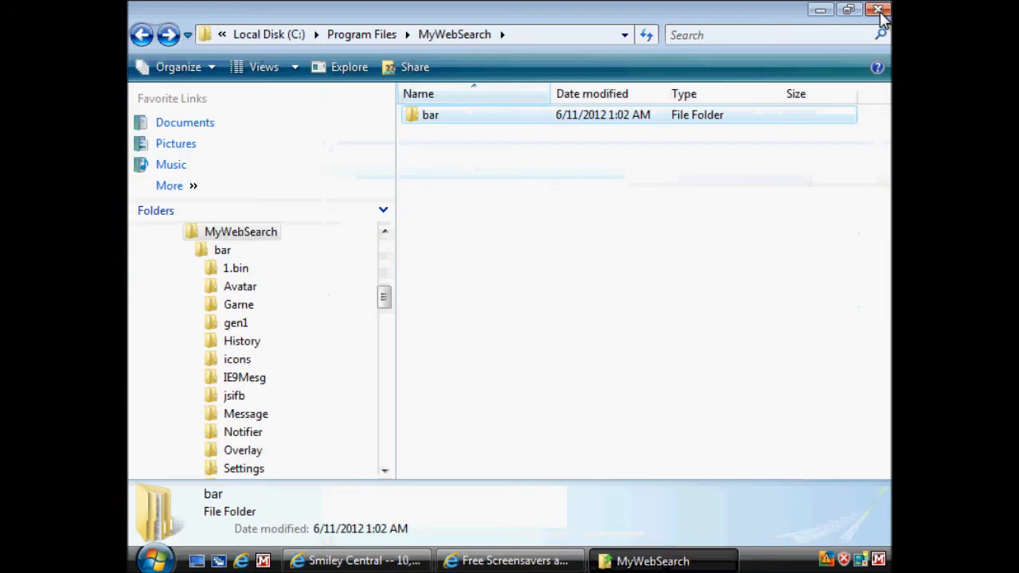
Step: Inspect the MyWebSearch folder's bar and 1.bin subfolders for files remaining after the uninstall
left_click(222, 251)
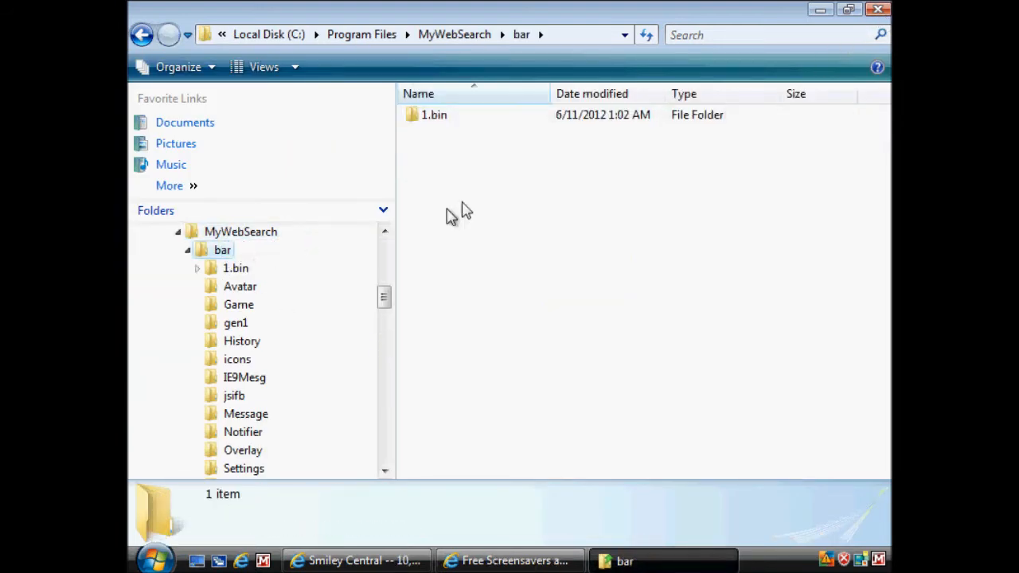
double_click(430, 117)
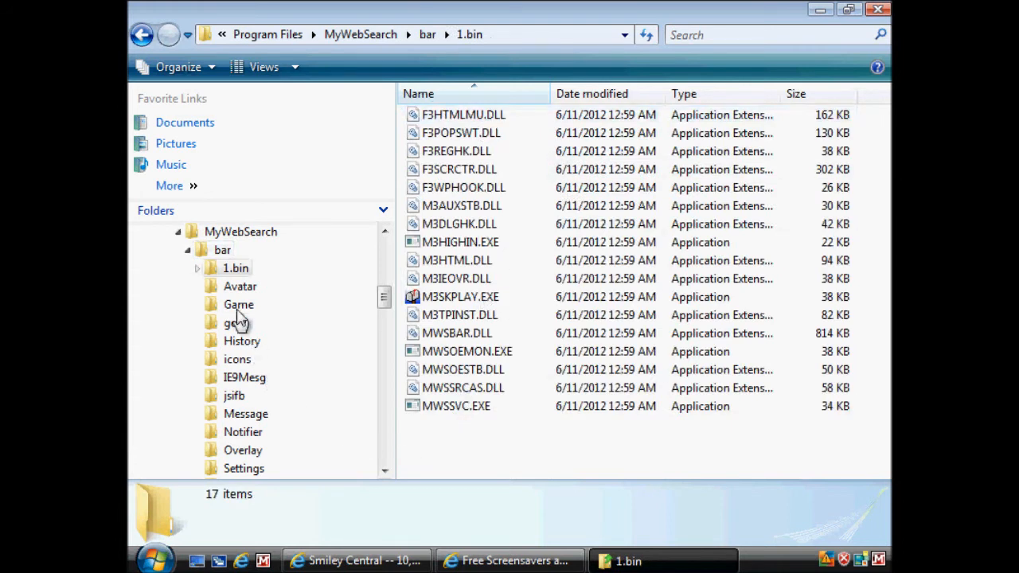
left_click(189, 251)
left_click(255, 231)
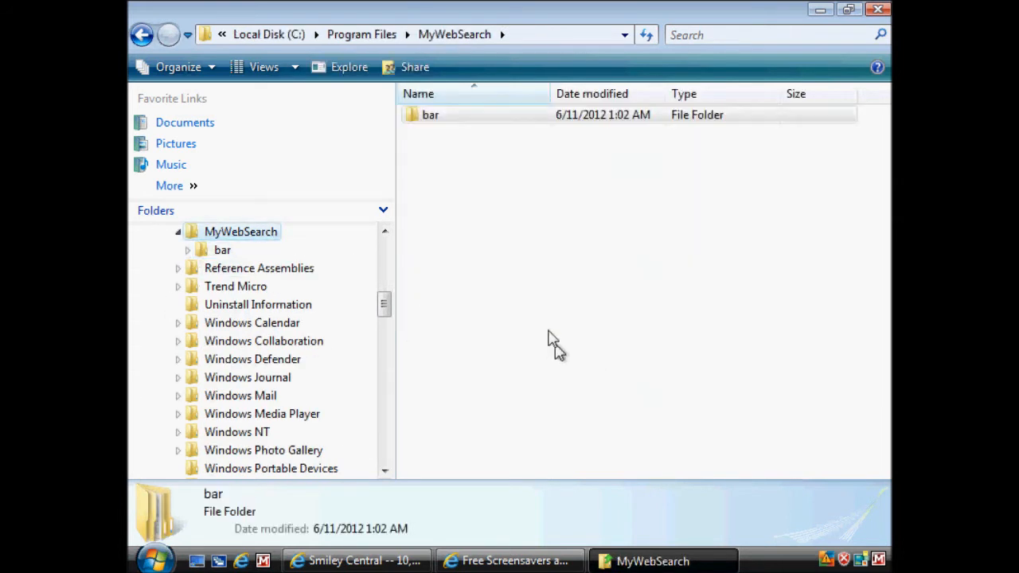
left_click(223, 250)
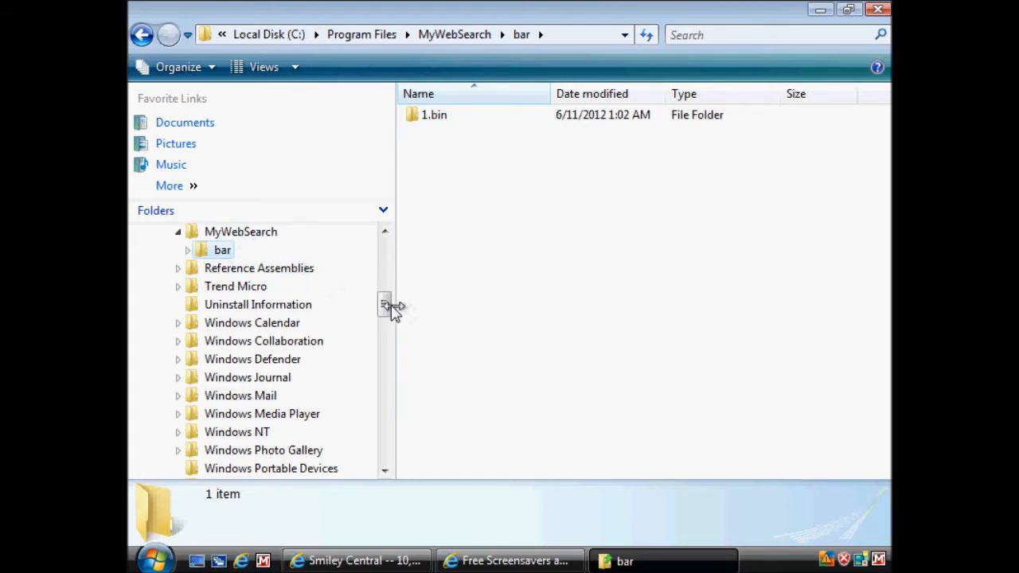
Step: Inspect the FunWebProducts folder's Installr subfolders, setups and 1.bin, for leftover files
left_click_drag(391, 309, 393, 272)
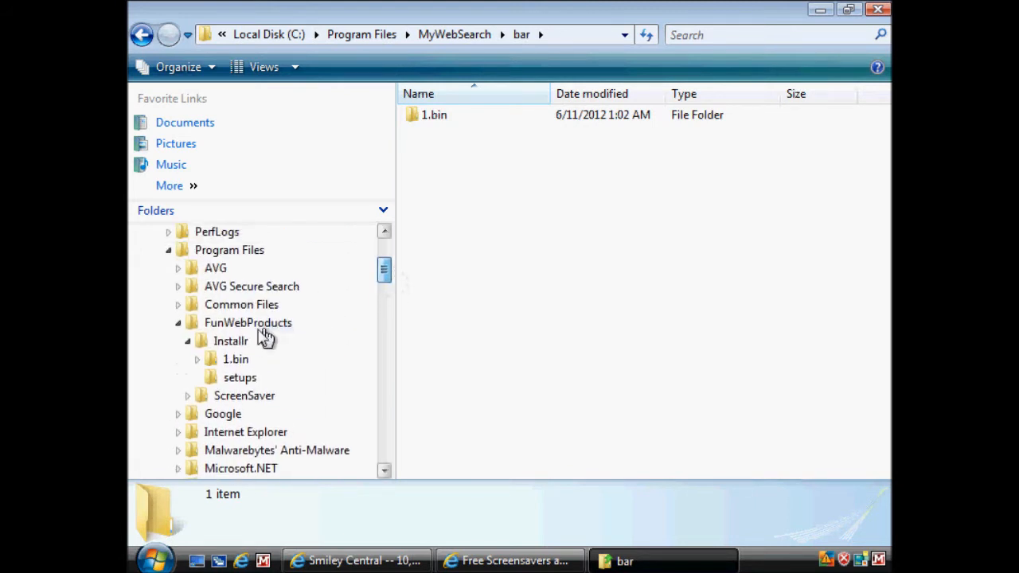
left_click(229, 324)
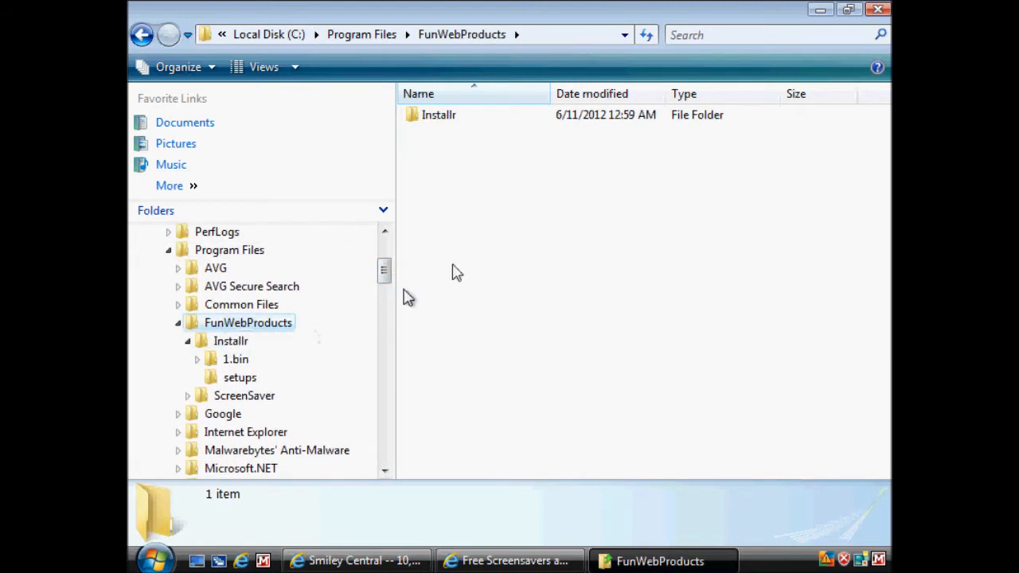
double_click(437, 119)
double_click(437, 135)
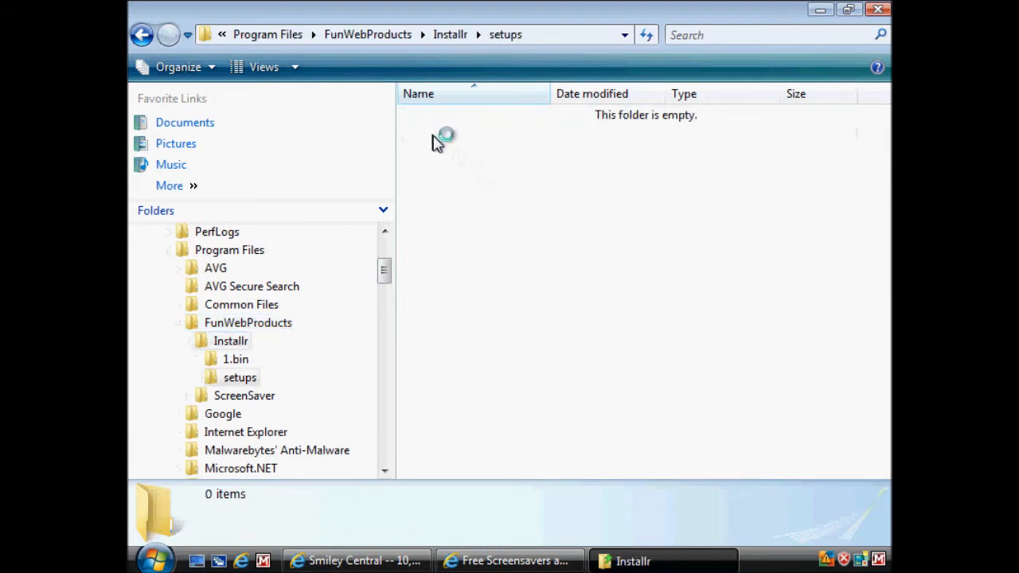
left_click(231, 359)
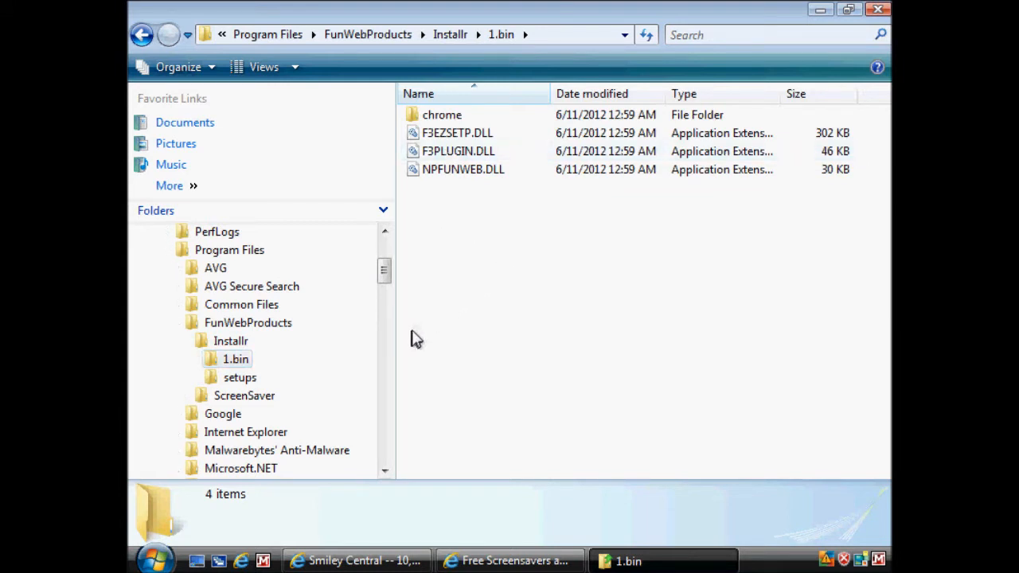
Step: Return to the MyWebSearch folder in Program Files and close the Explorer window
left_click_drag(387, 278, 387, 307)
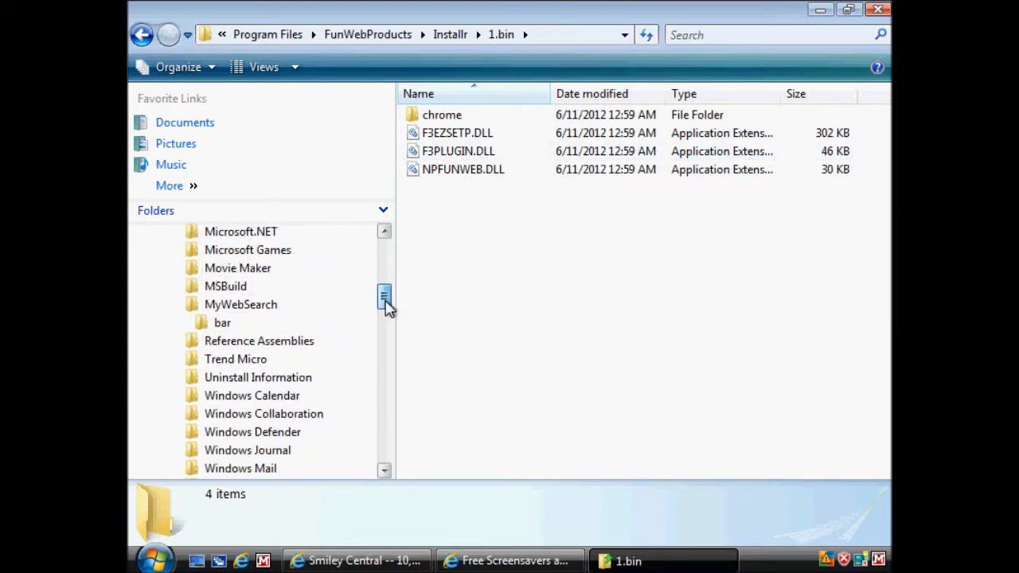
left_click(247, 307)
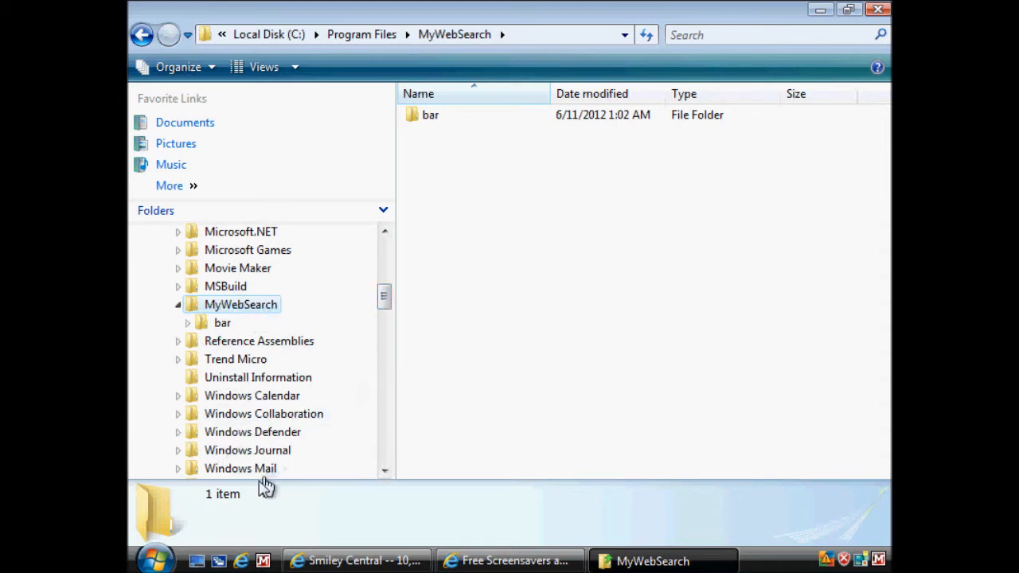
left_click(876, 11)
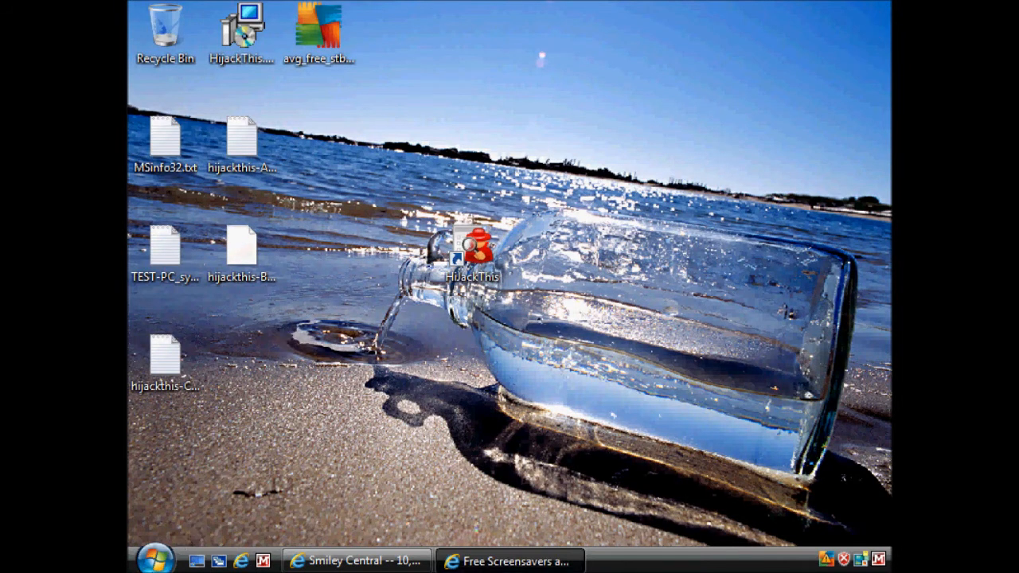
left_click(158, 562)
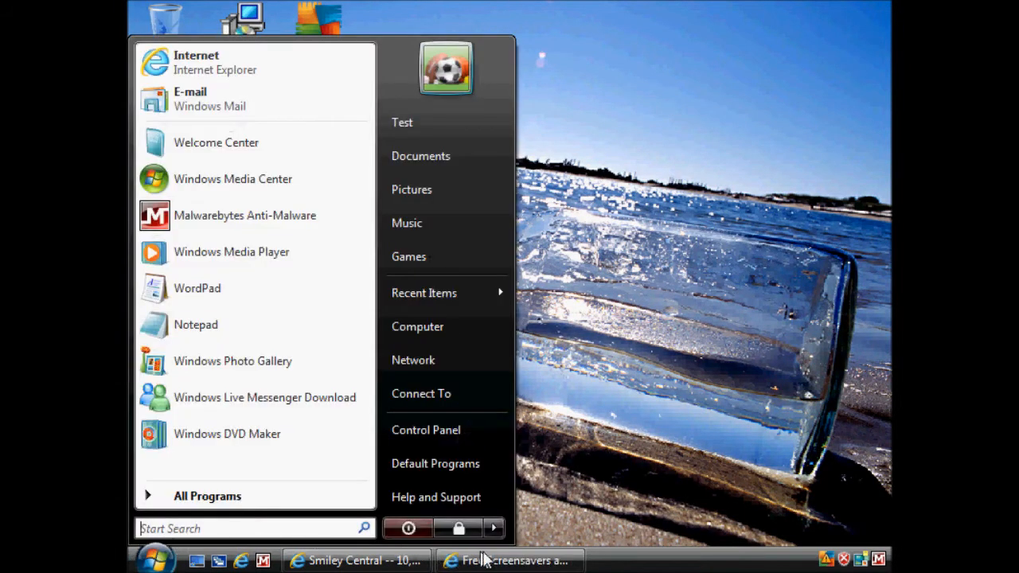
left_click(610, 456)
Step: Open HijackThis from the desktop, examine the Start Page and MyWebSearch bar Uninstall entries in its scan results, and close it
double_click(480, 265)
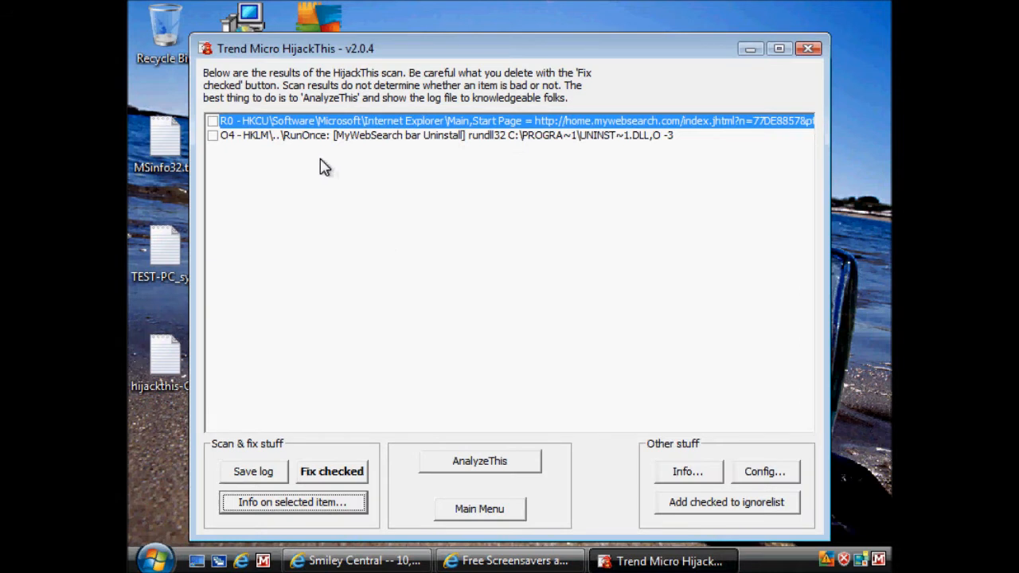
left_click(396, 136)
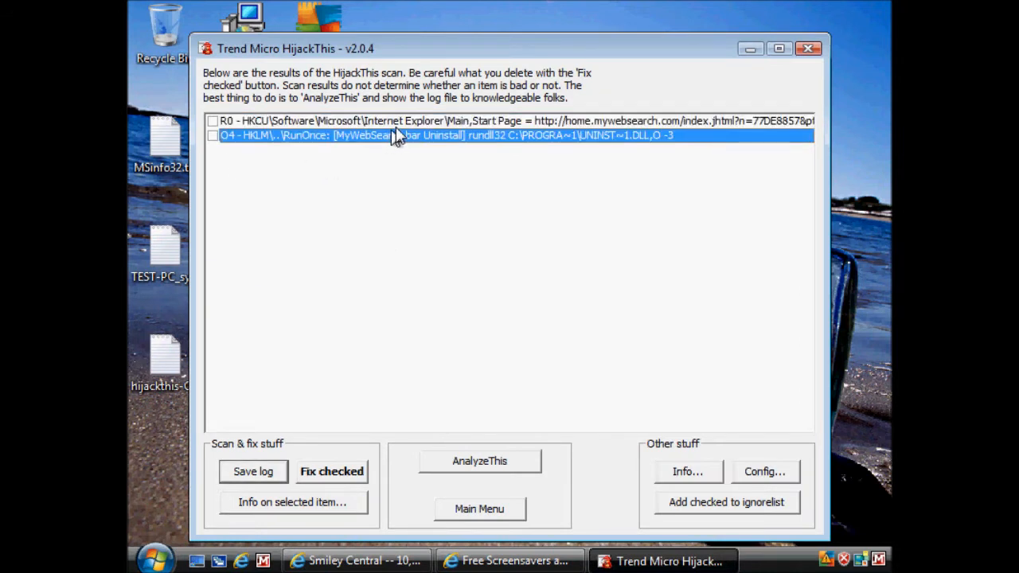
left_click(628, 124)
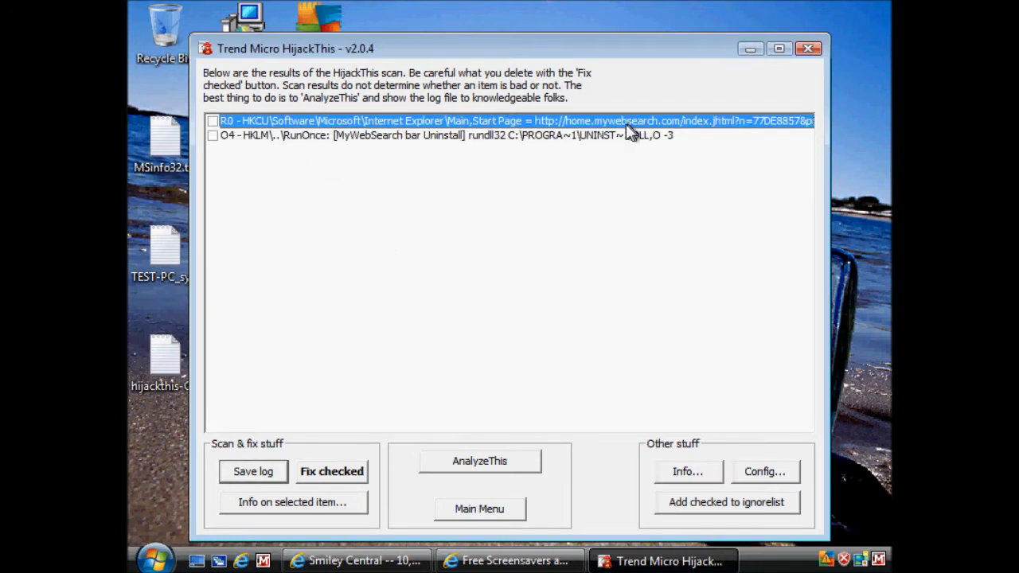
left_click(337, 136)
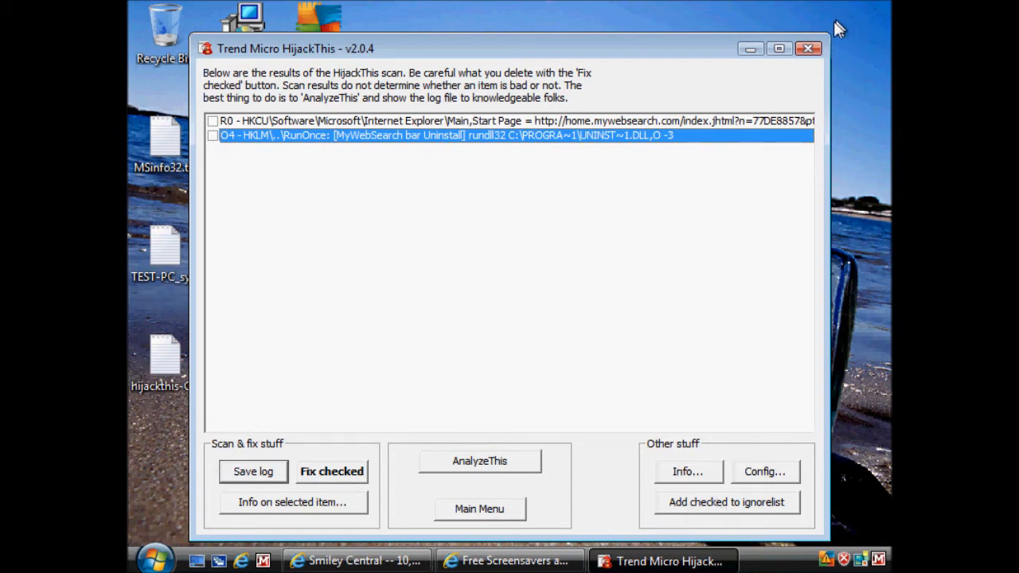
left_click(808, 50)
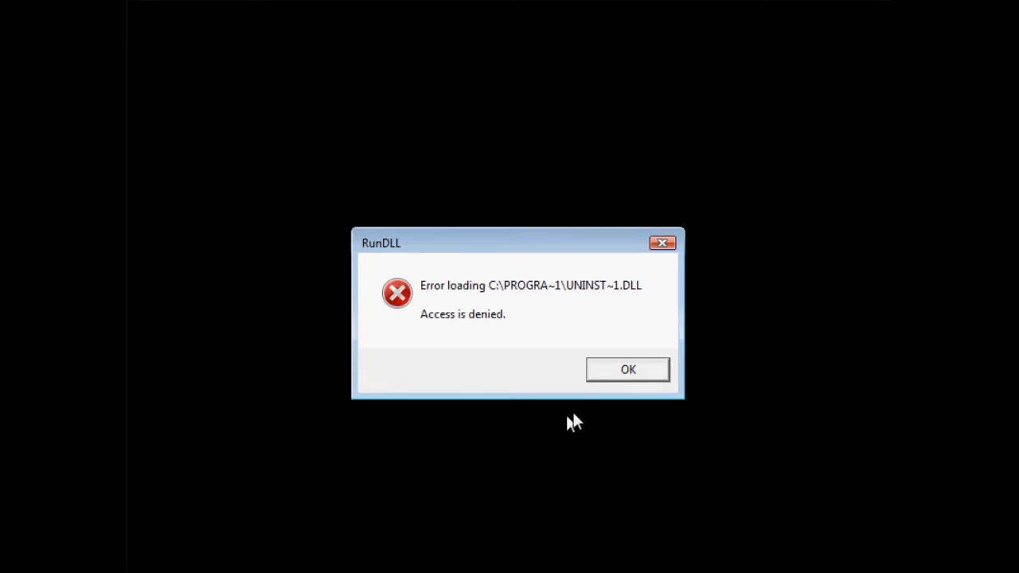
Step: Dismiss the RunDLL error, reopen HijackThis and run a new scan
left_click(628, 371)
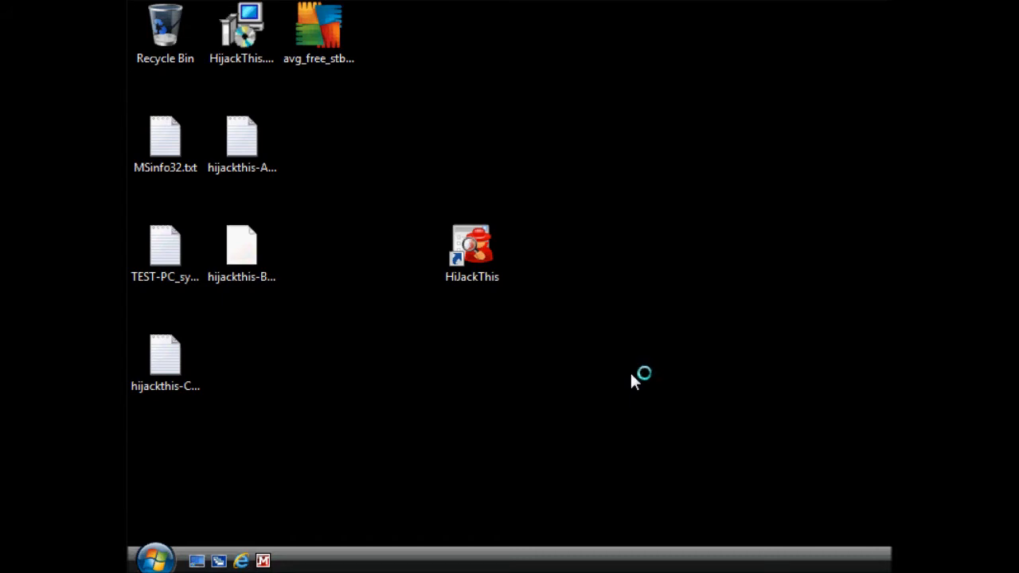
double_click(476, 254)
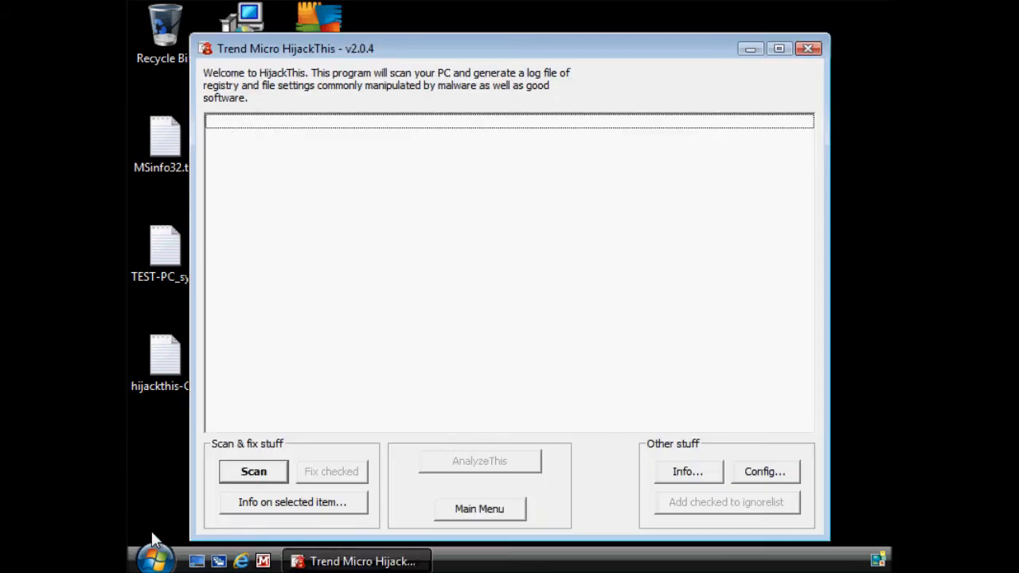
left_click(252, 473)
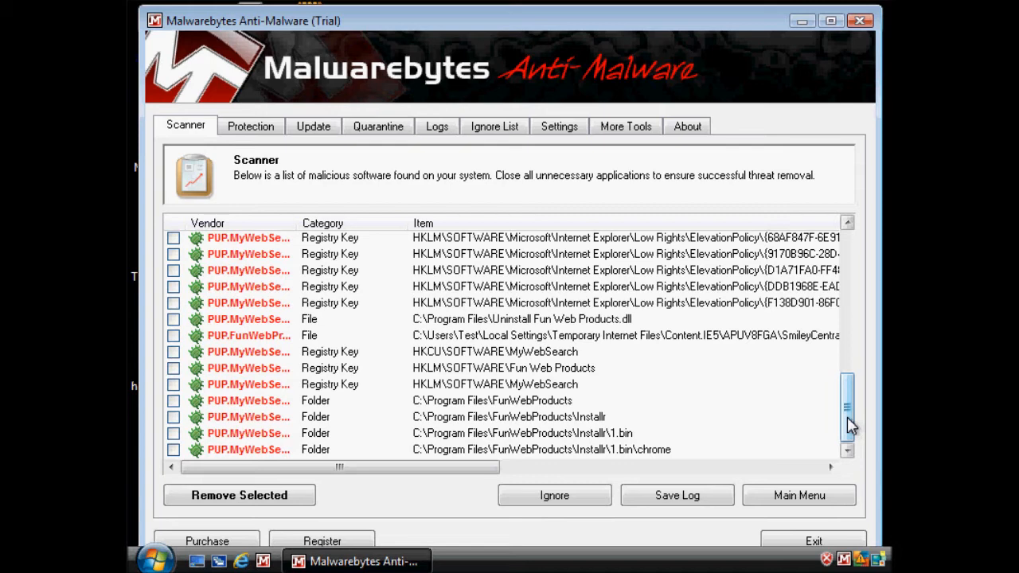
Step: Review the PUP.MyWebSearch registry key detections in the Malwarebytes Anti-Malware scan results, including their full item paths
left_click_drag(850, 426, 847, 362)
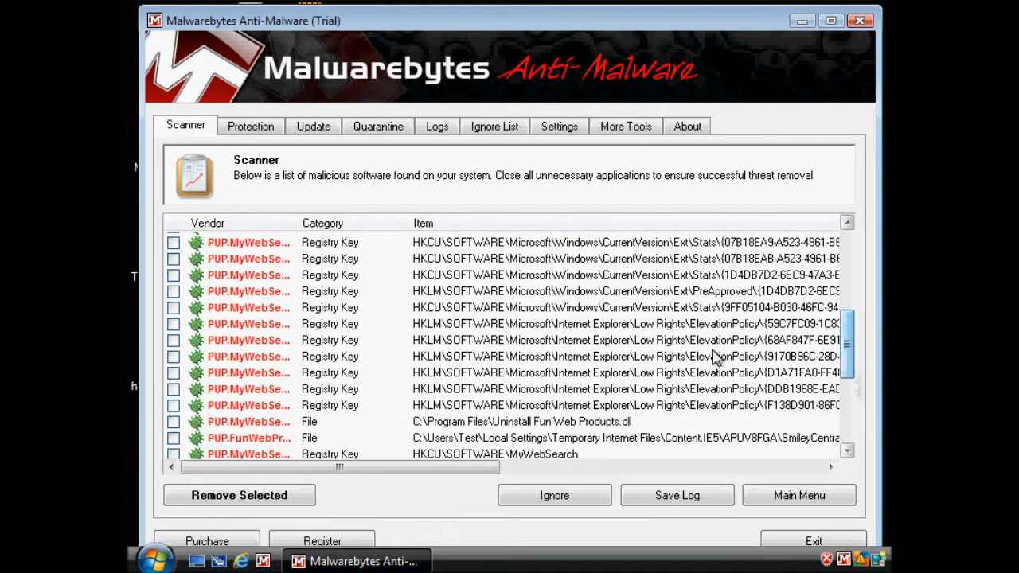
left_click(510, 310)
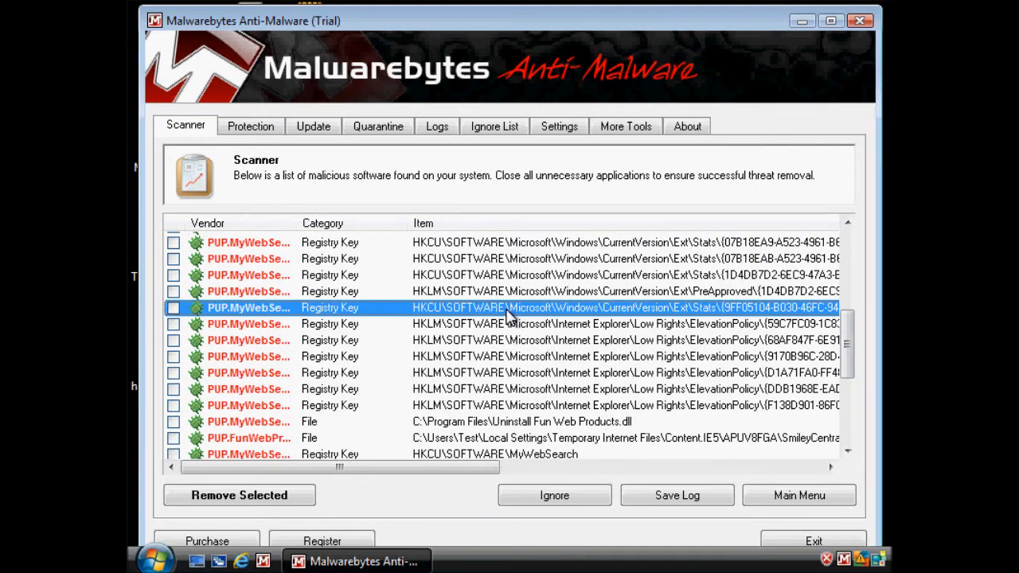
left_click_drag(466, 470, 700, 459)
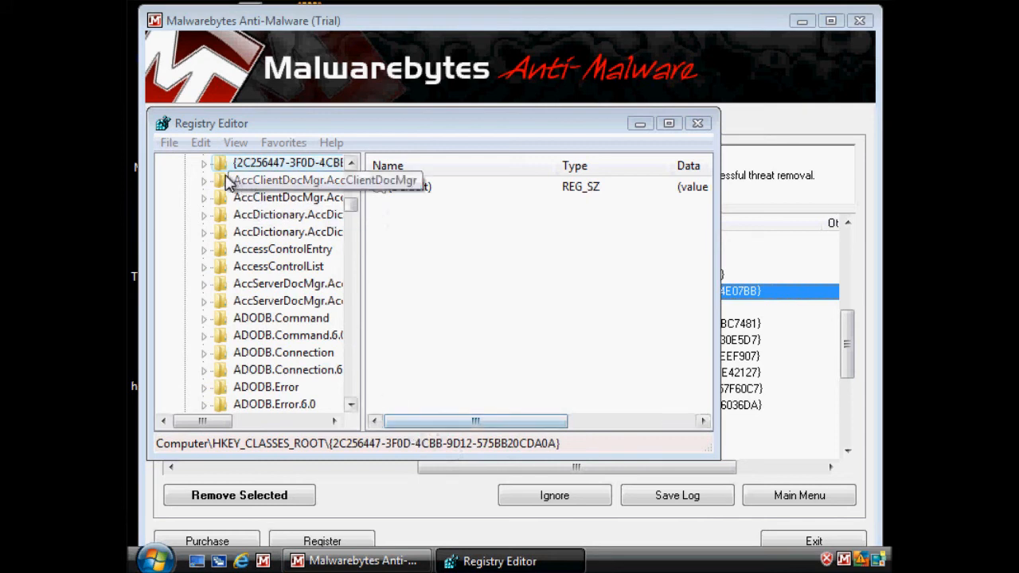
Step: Inspect the ProgID subkey of {2C256447-3F0D-4CBB-9D12-575BB20CDA0A} under HKEY_CLASSES_ROOT and close Registry Editor
left_click(204, 165)
left_click(241, 184)
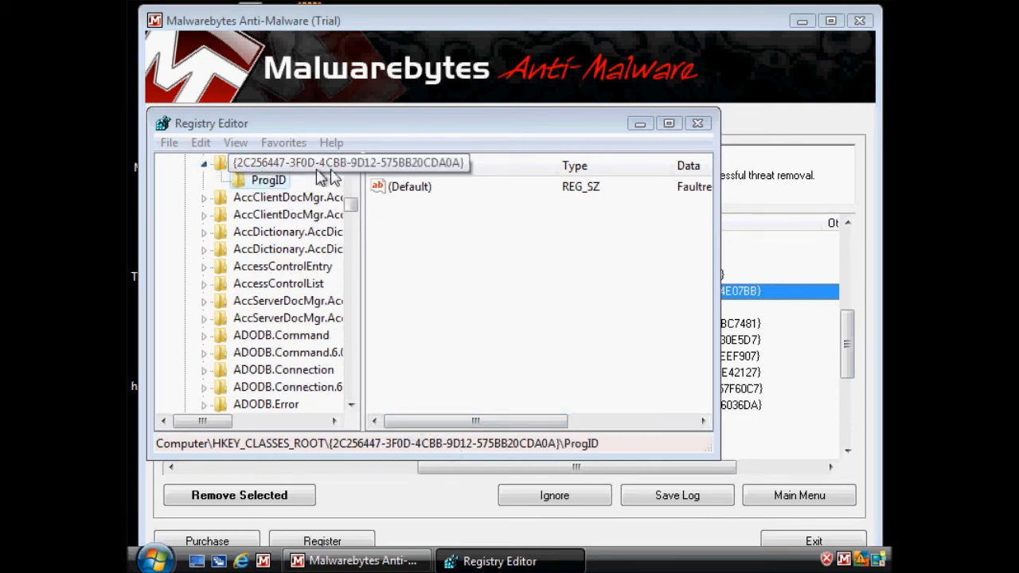
left_click_drag(476, 420, 689, 426)
left_click(698, 124)
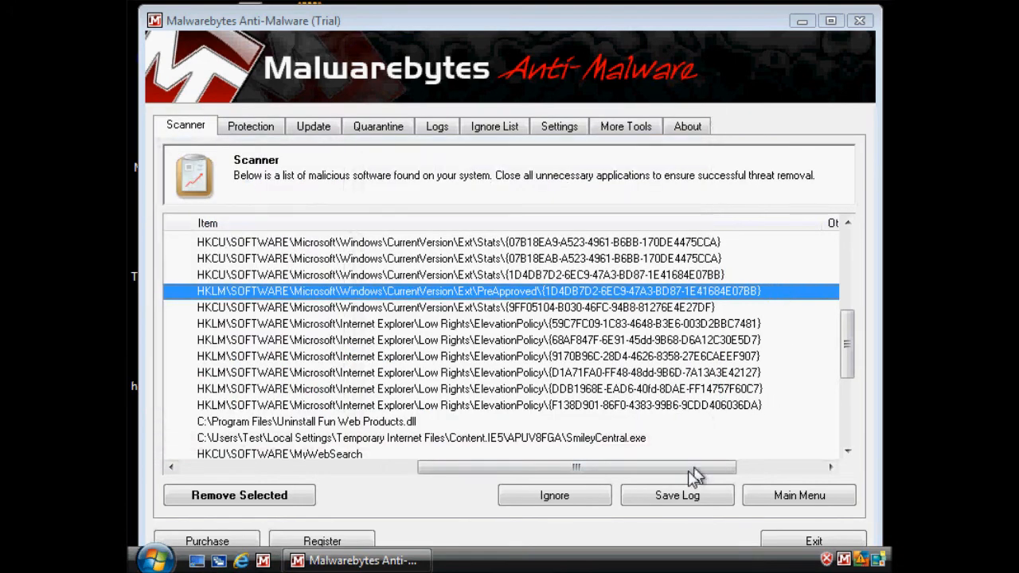
Step: Examine the Malwarebytes detections from Uninstall Fun Web Products.dll down to the FunWebProducts folders
left_click_drag(617, 471, 406, 470)
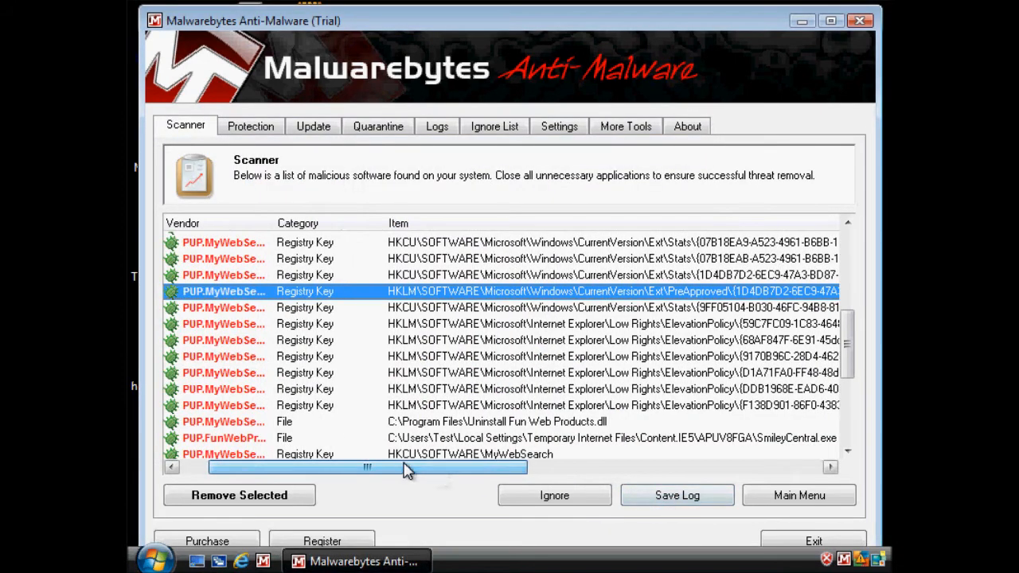
left_click(524, 428)
scroll(525, 430, "down", 2)
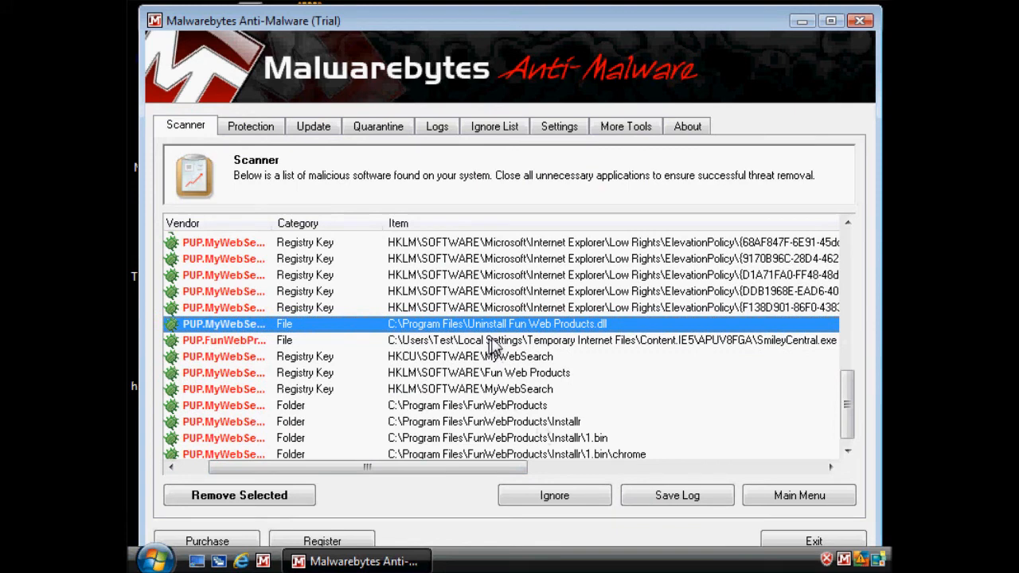
Step: Examine the remaining Malwarebytes detections, from the cached SmileyCentral.exe through the MyWebSearch and Fun Web Products registry keys to the FunWebProducts\Installr folders
scroll(559, 330, "down", 1)
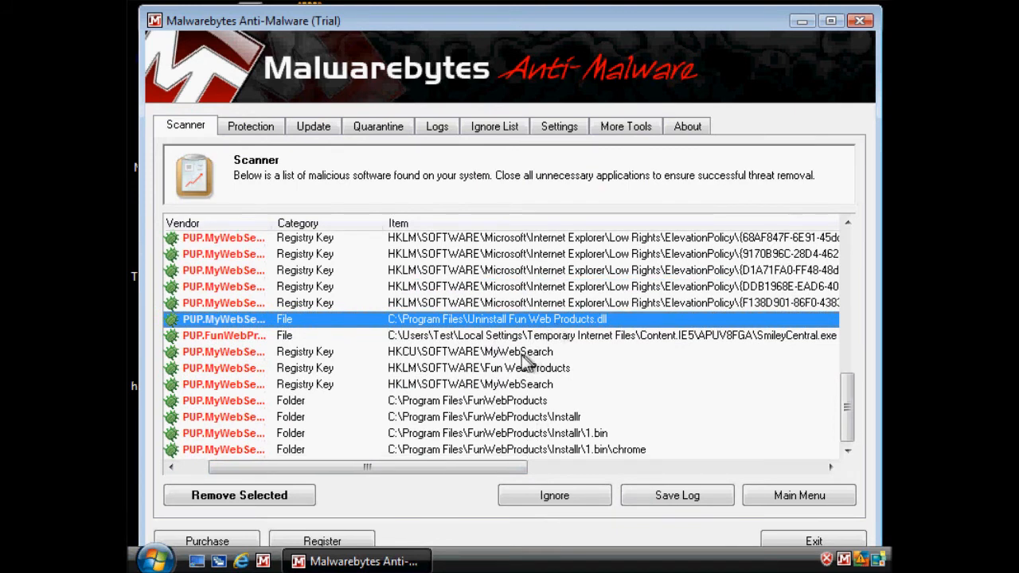
left_click(481, 337)
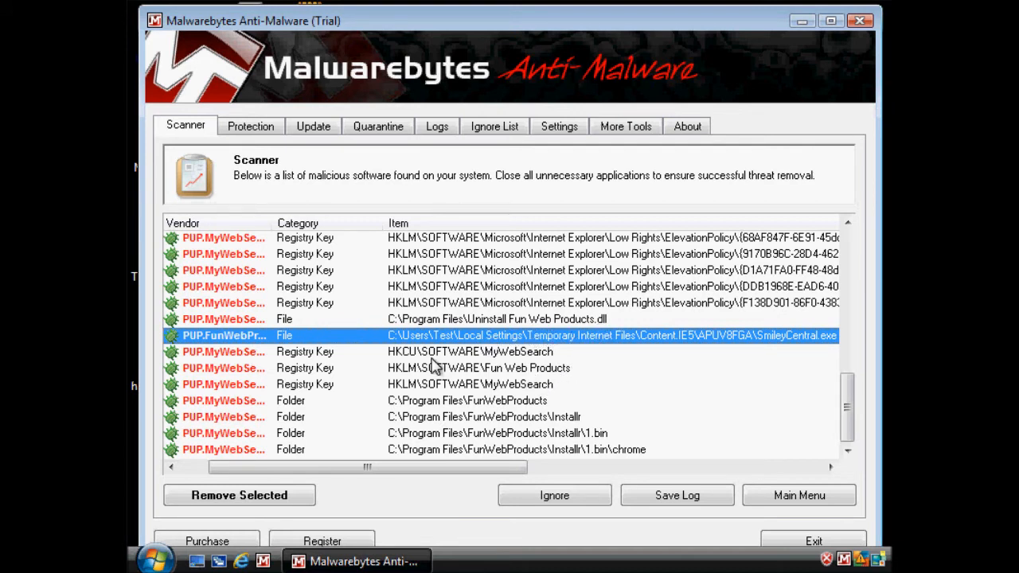
left_click(451, 352)
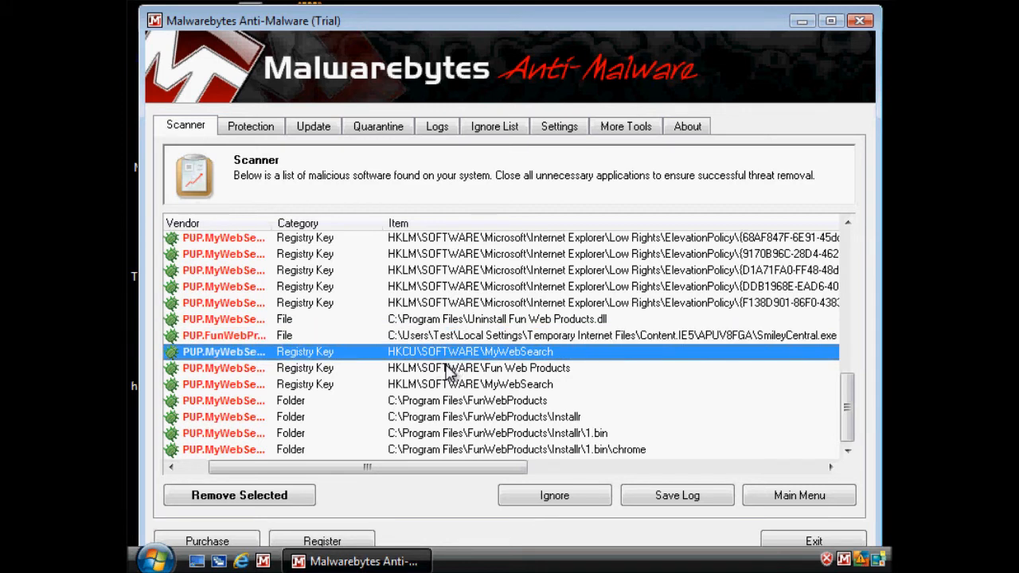
left_click(447, 366)
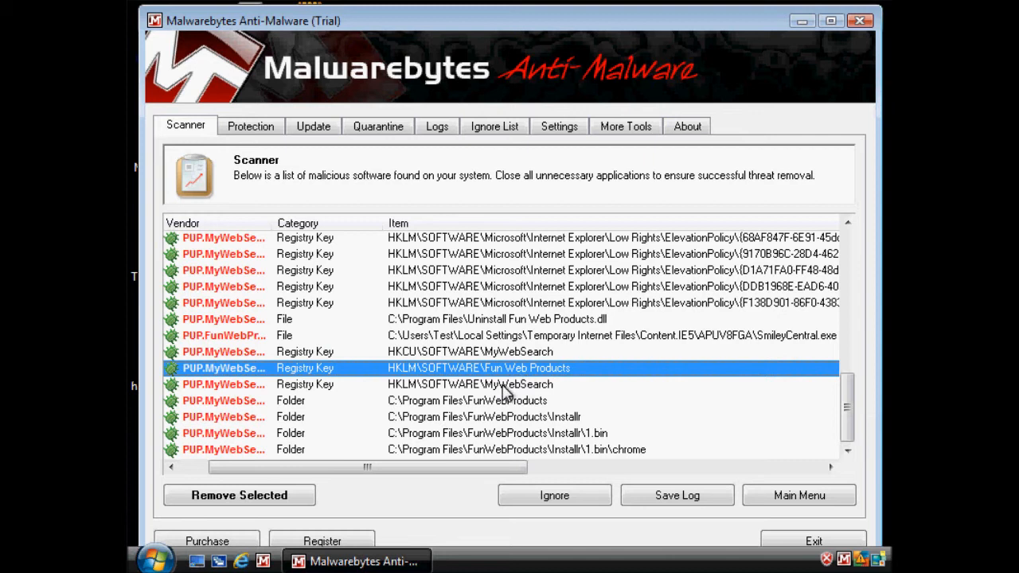
left_click(502, 386)
left_click(511, 406)
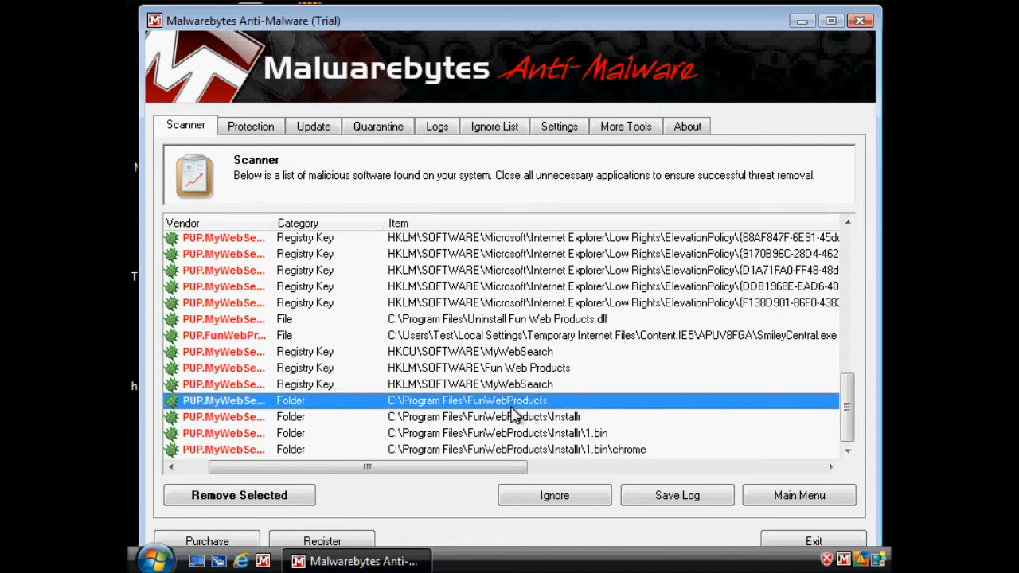
left_click(469, 450)
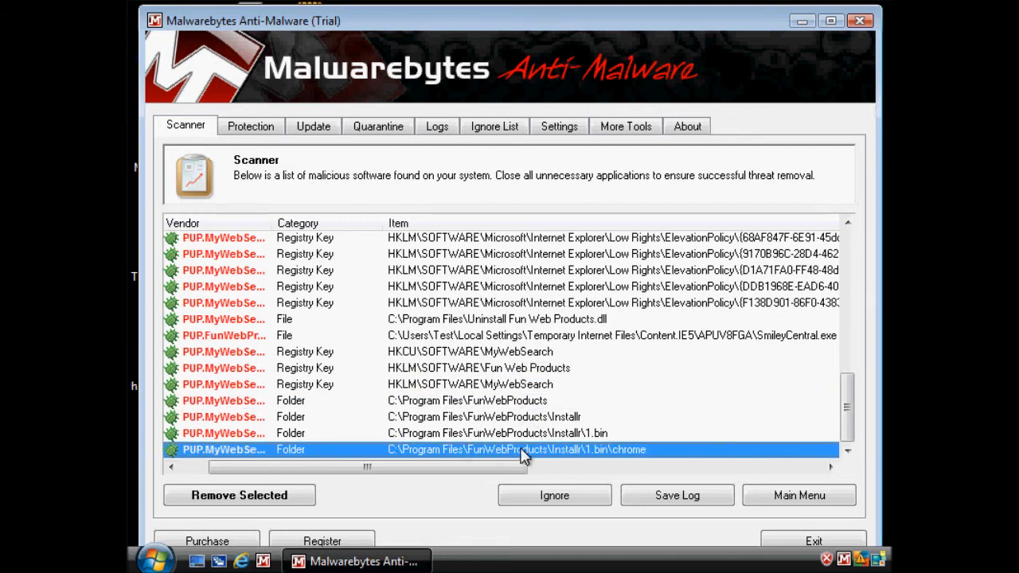
left_click(522, 432)
left_click(522, 418)
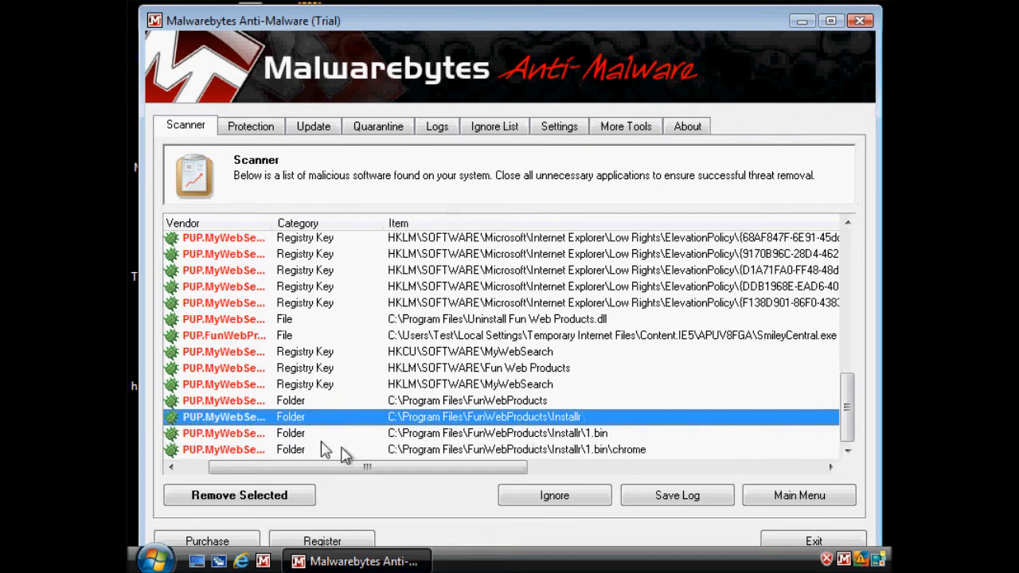
Step: Mark all detected items in the Malwarebytes scan results and remove them
left_click_drag(366, 472, 292, 469)
right_click(386, 322)
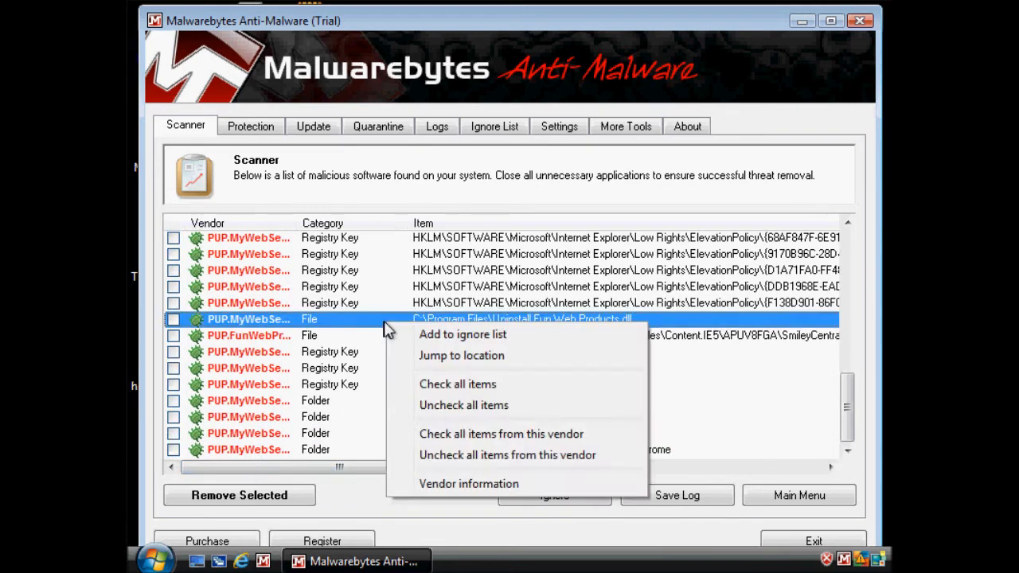
left_click(493, 385)
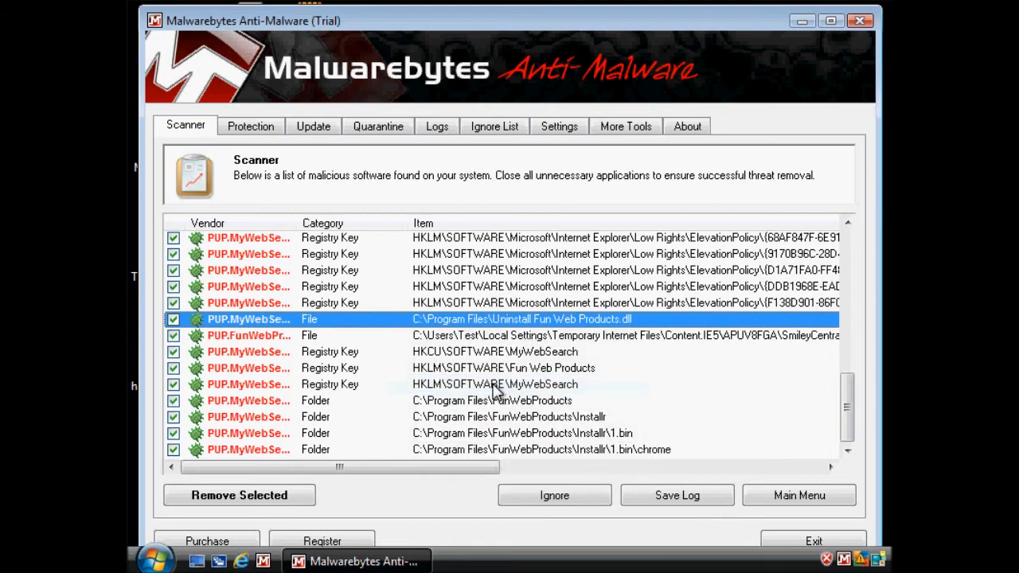
left_click(253, 499)
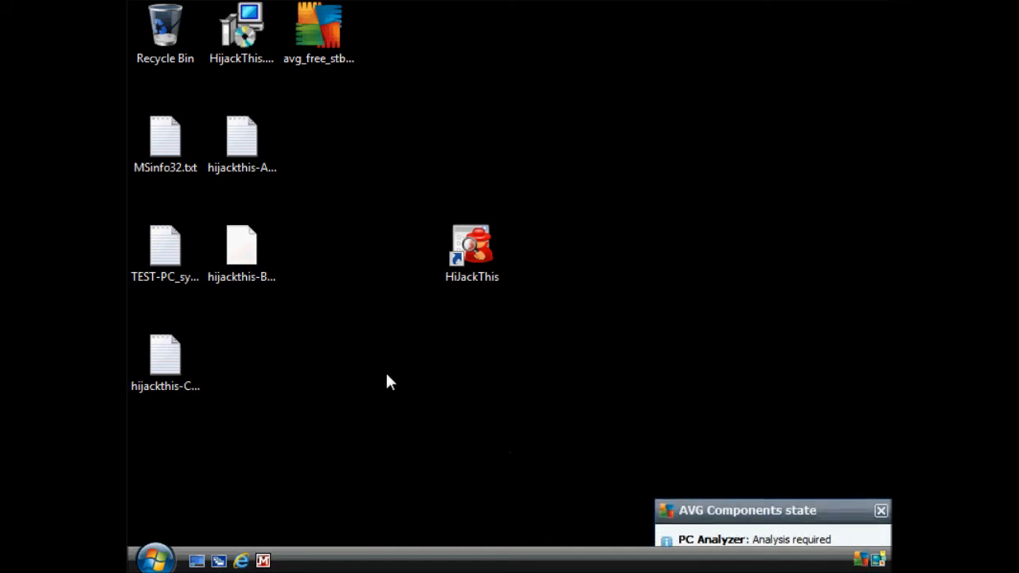
Step: Rescan with HijackThis, mark the home.mywebsearch.com Start Page entry in the results and close the program
double_click(484, 233)
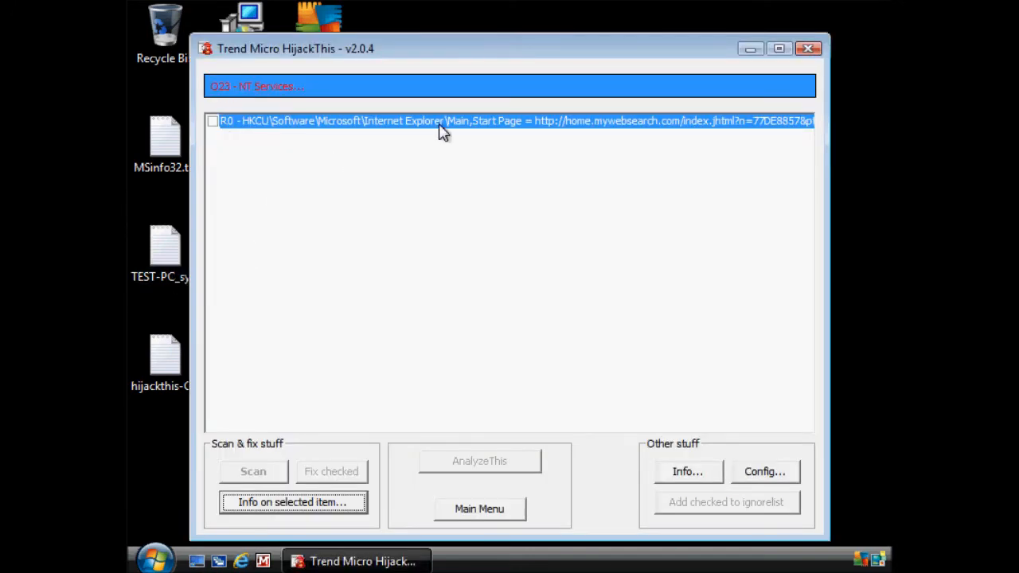
left_click(445, 133)
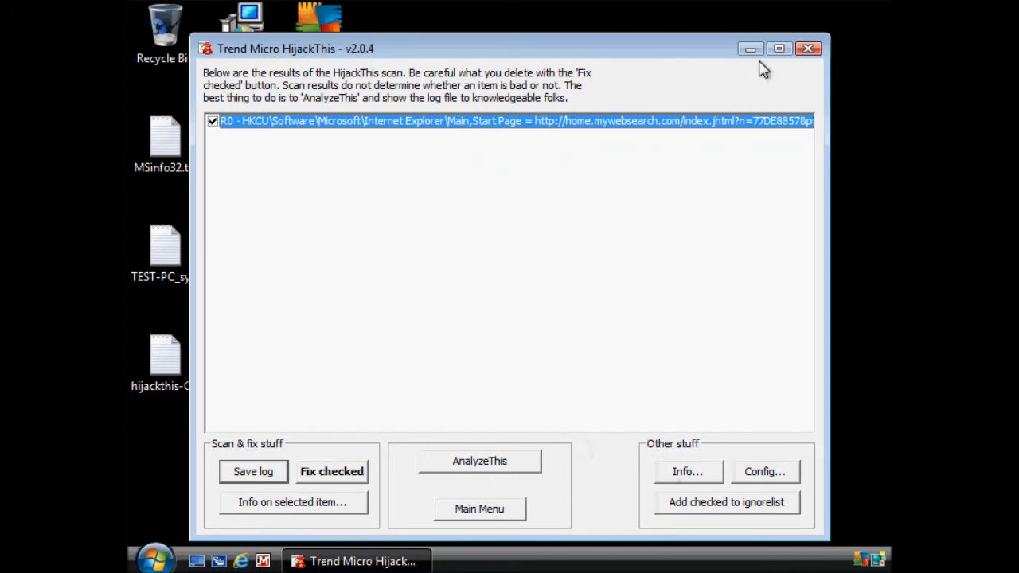
left_click(808, 50)
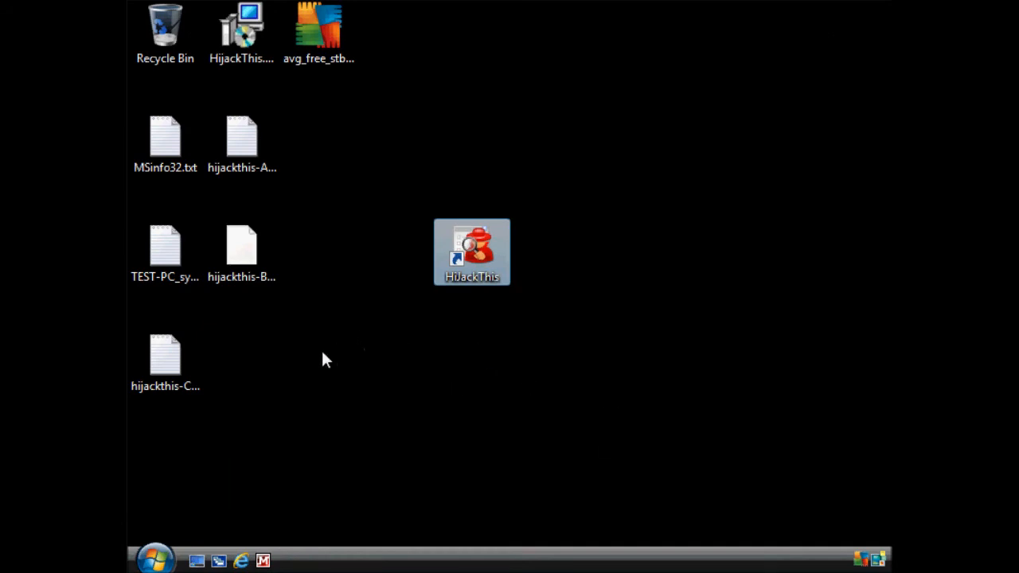
Step: Look through C:\Program Files in Windows Explorer for leftover Fun Web Products or MyWebSearch folders, and close the window
left_click(159, 561)
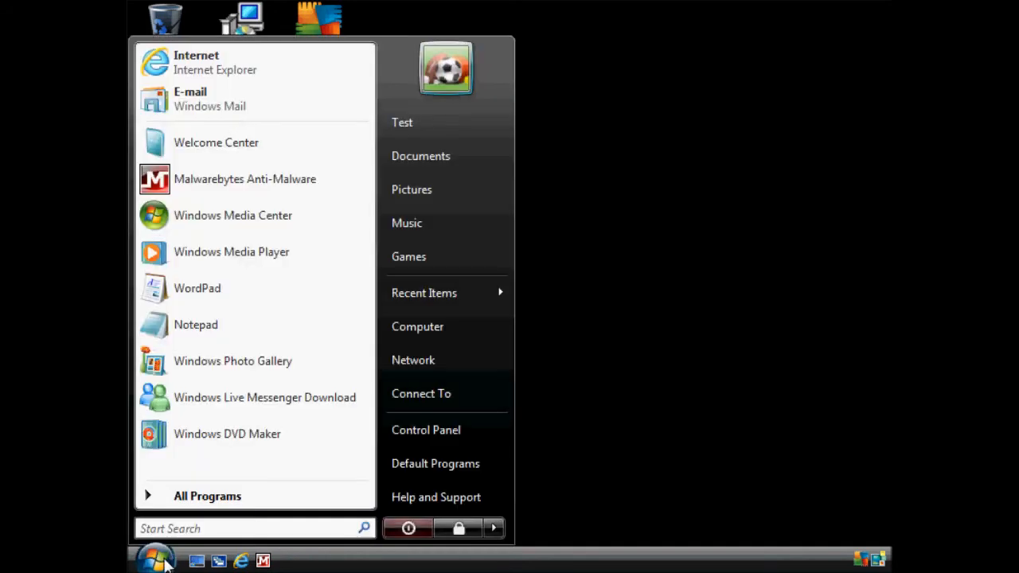
right_click(159, 561)
left_click(223, 456)
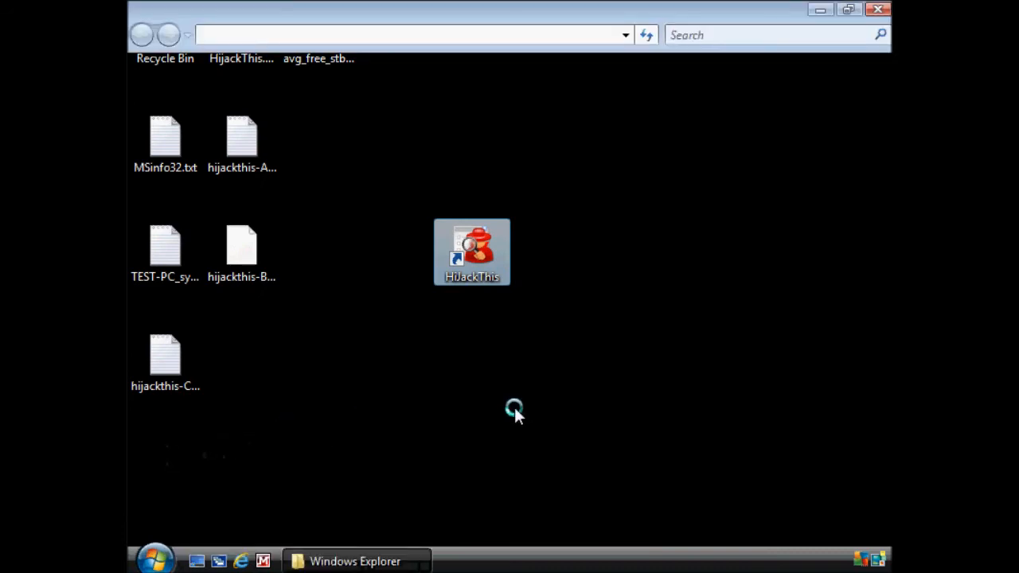
left_click_drag(384, 380, 382, 268)
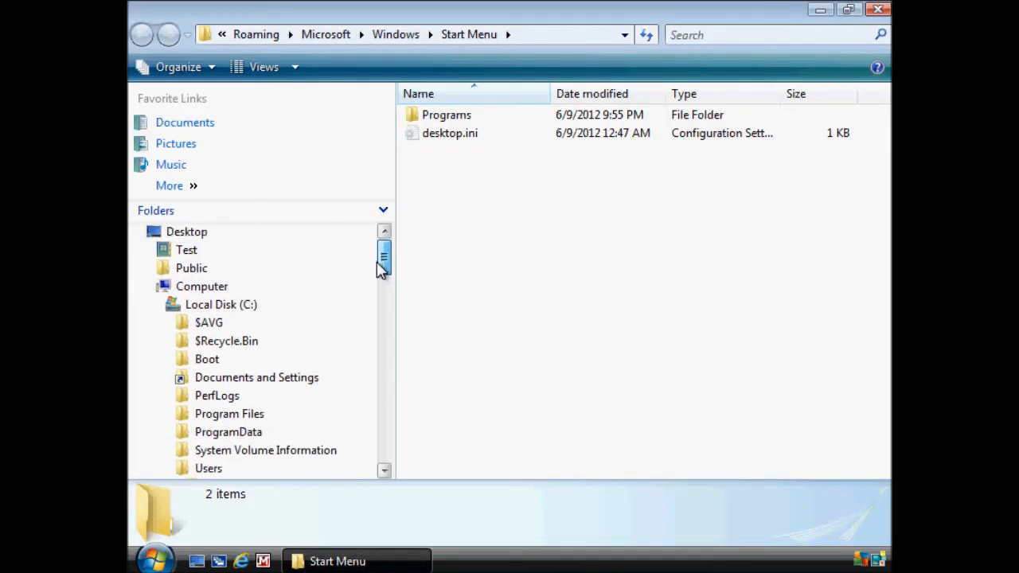
left_click(229, 414)
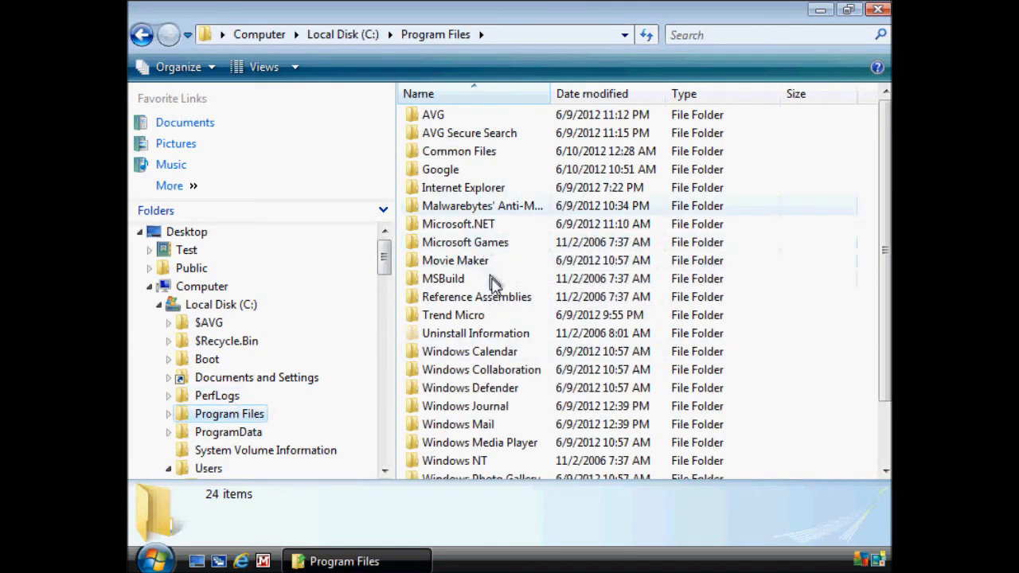
left_click(490, 371)
scroll(490, 376, "down", 1)
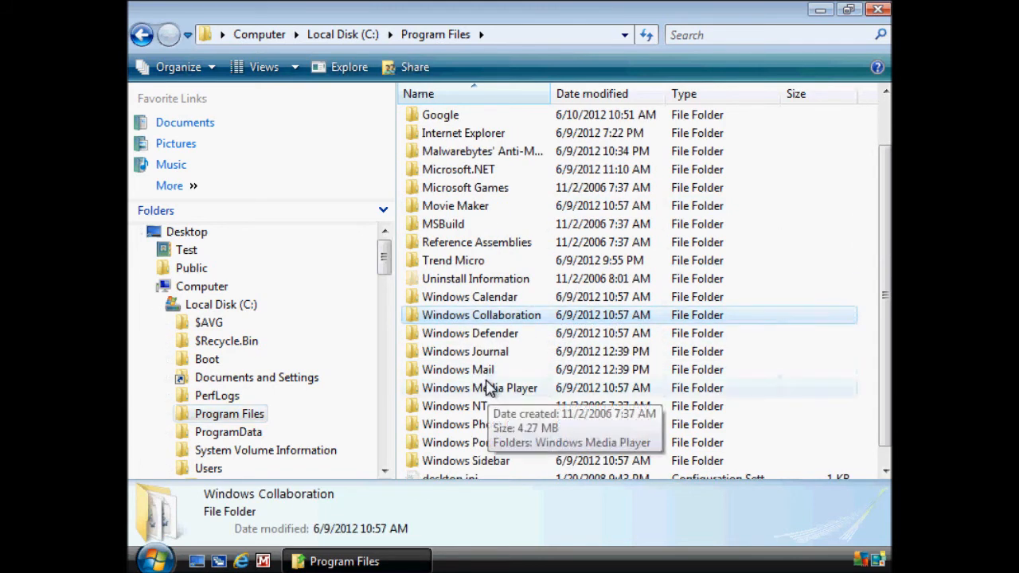
scroll(488, 389, "down", 1)
scroll(490, 382, "up", 2)
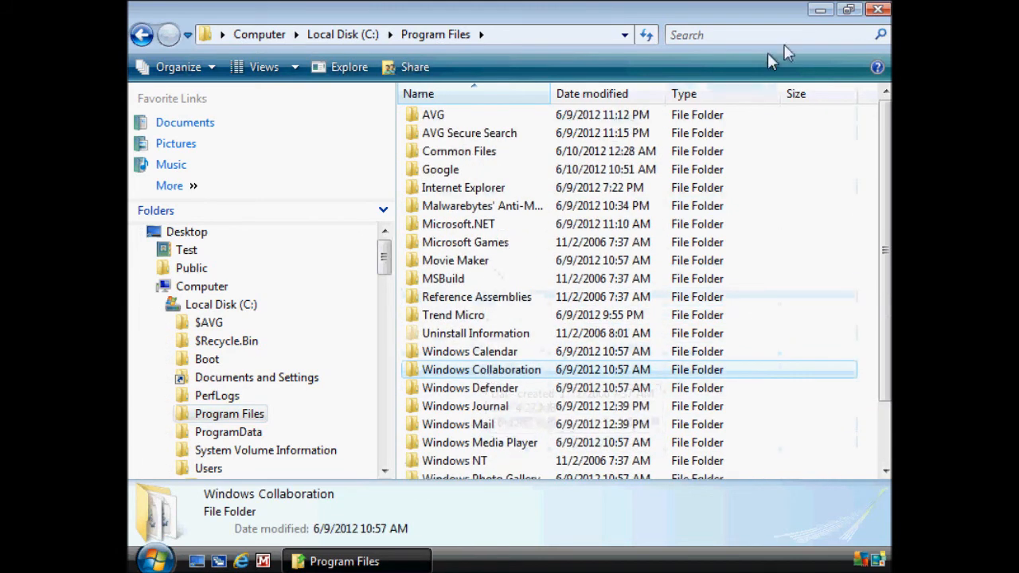
left_click(877, 9)
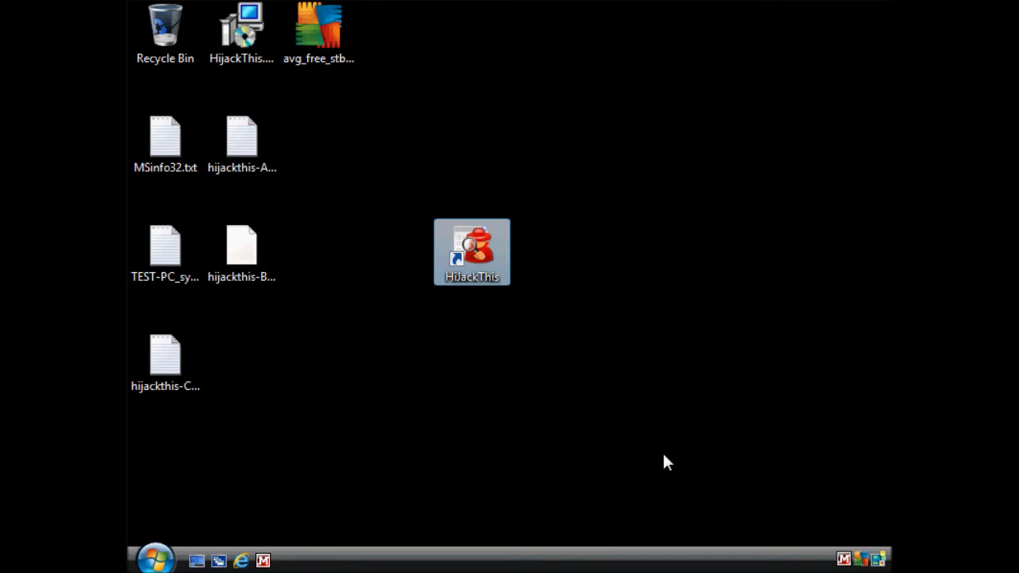
Step: Check the component overview in the AVG Anti-Virus user interface, dismissing the User Account Control notification, and close AVG
right_click(862, 562)
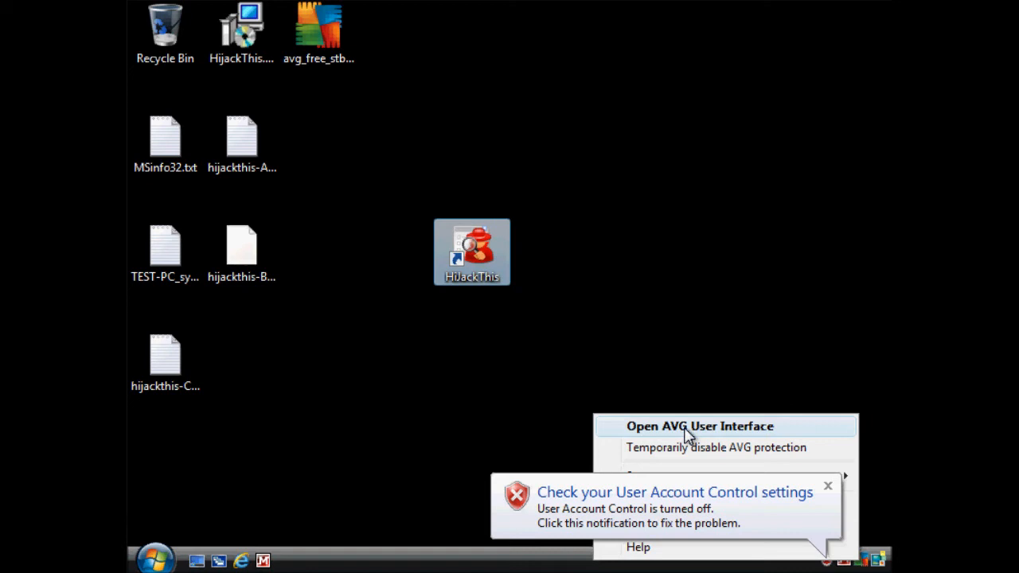
left_click(685, 429)
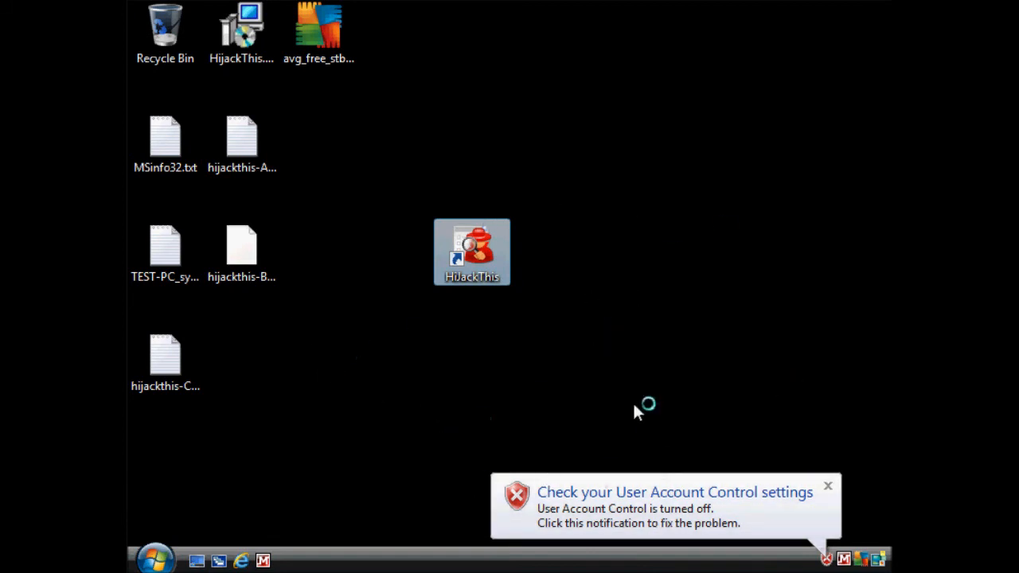
left_click(828, 486)
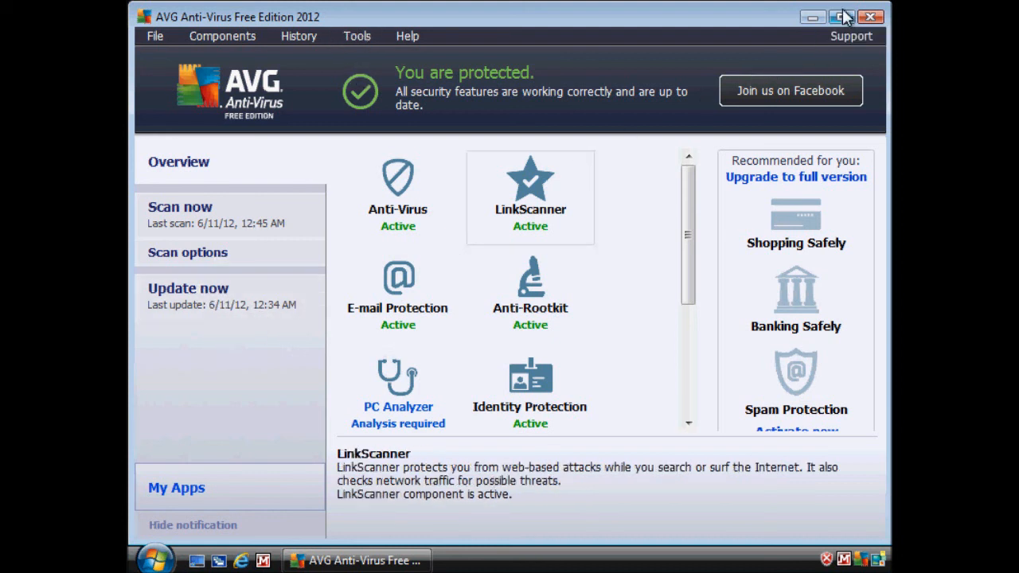
left_click(870, 17)
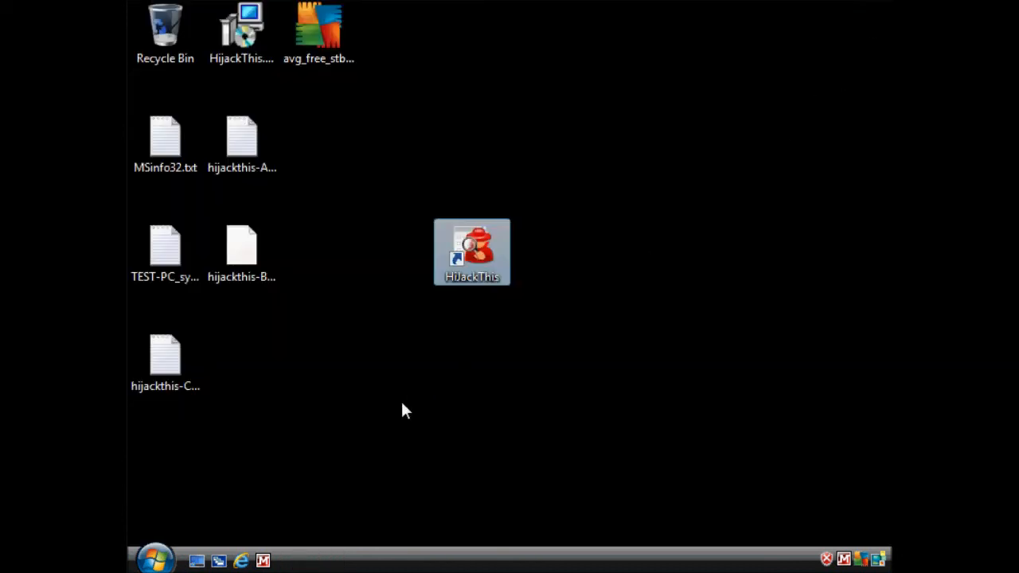